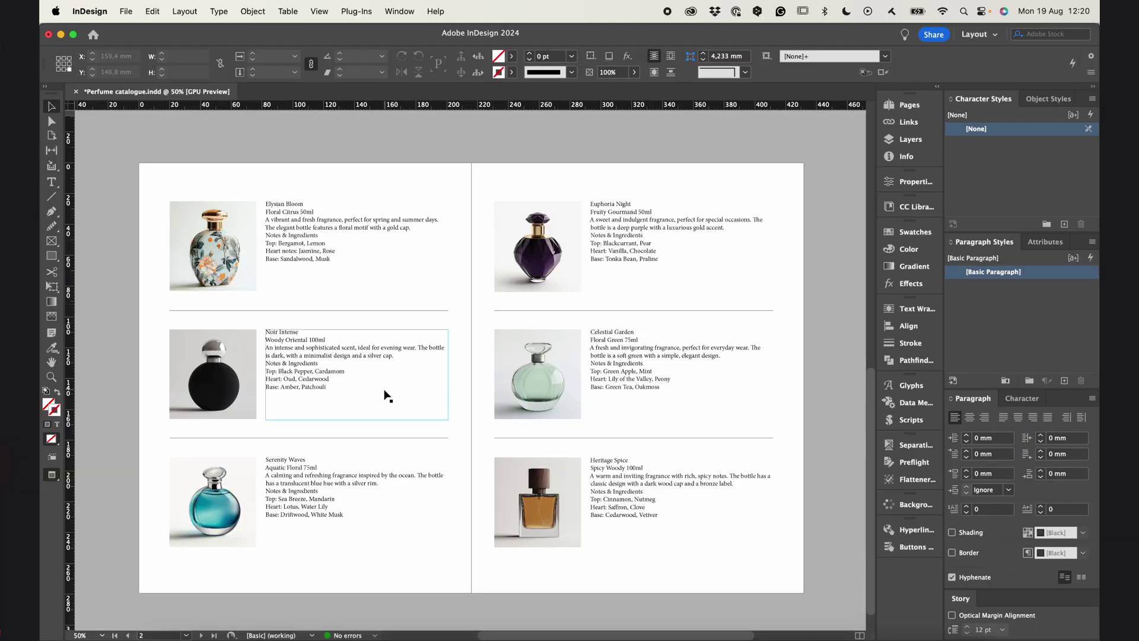
Examine the product text frames on the spread and the separate text levels of the Elysian Bloom entry, from name to Notes & Ingredients
left_click_drag(448, 331, 483, 319)
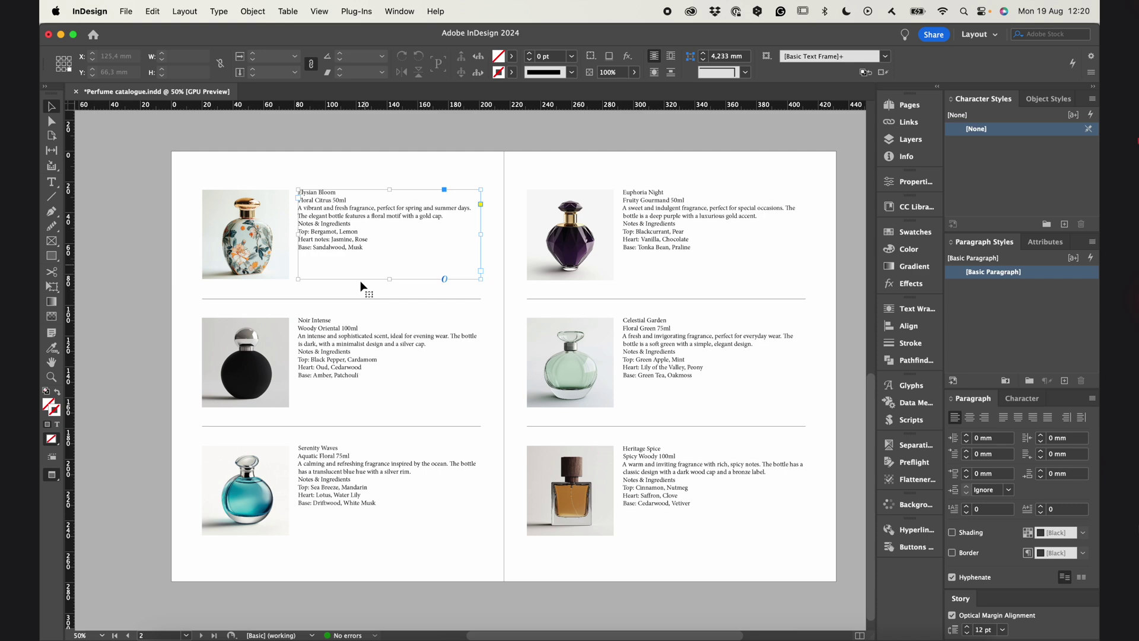
left_click(375, 363)
left_click(358, 485)
left_click(632, 165)
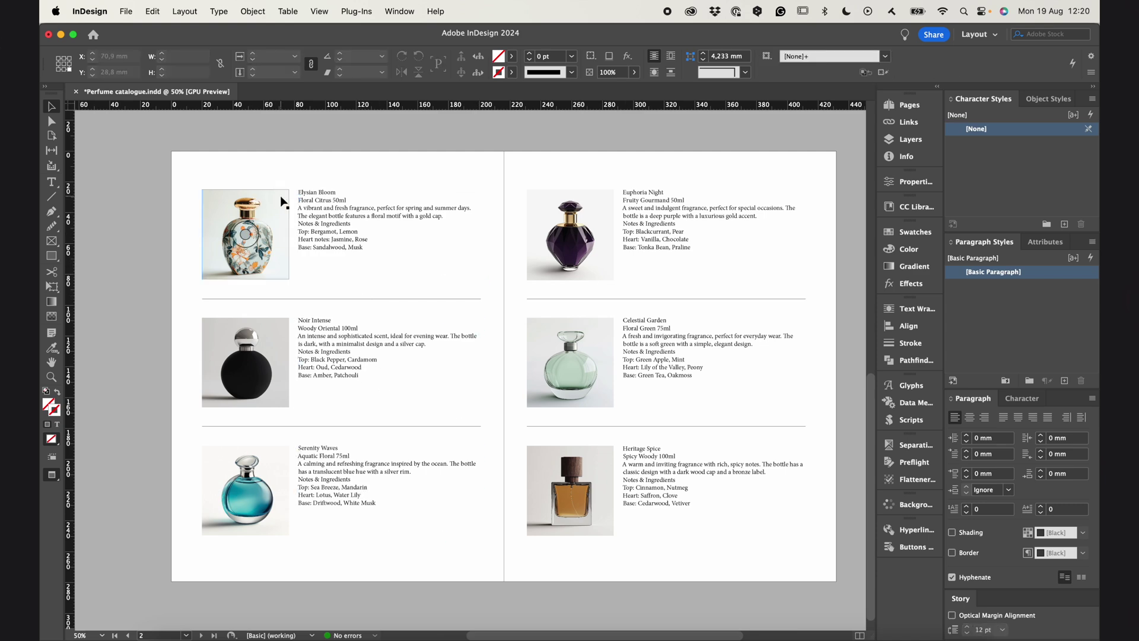
scroll(283, 201, "up", 3)
scroll(442, 254, "right", 1)
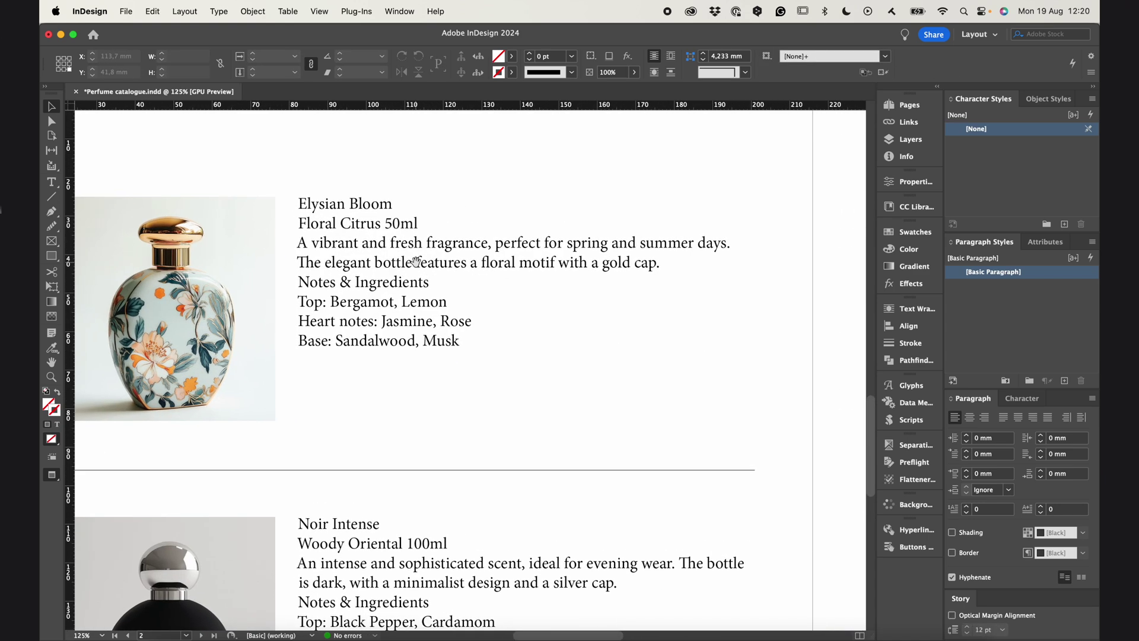
double_click(468, 268)
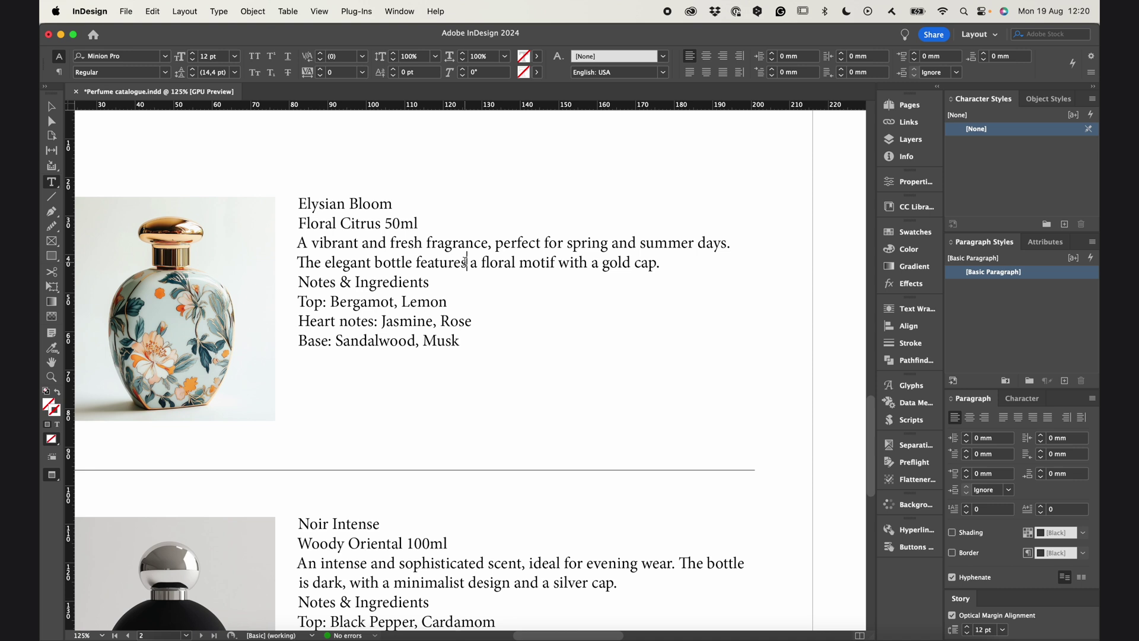
triple_click(380, 205)
triple_click(355, 223)
left_click_drag(663, 263, 280, 242)
left_click_drag(429, 278, 281, 283)
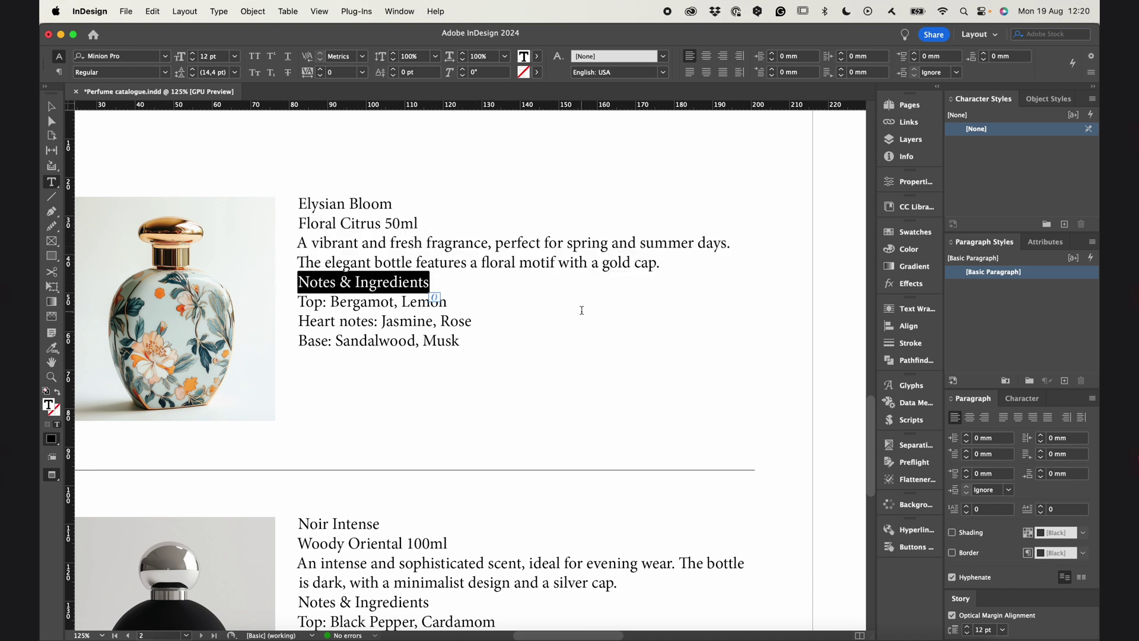
key("Escape")
left_click(556, 454)
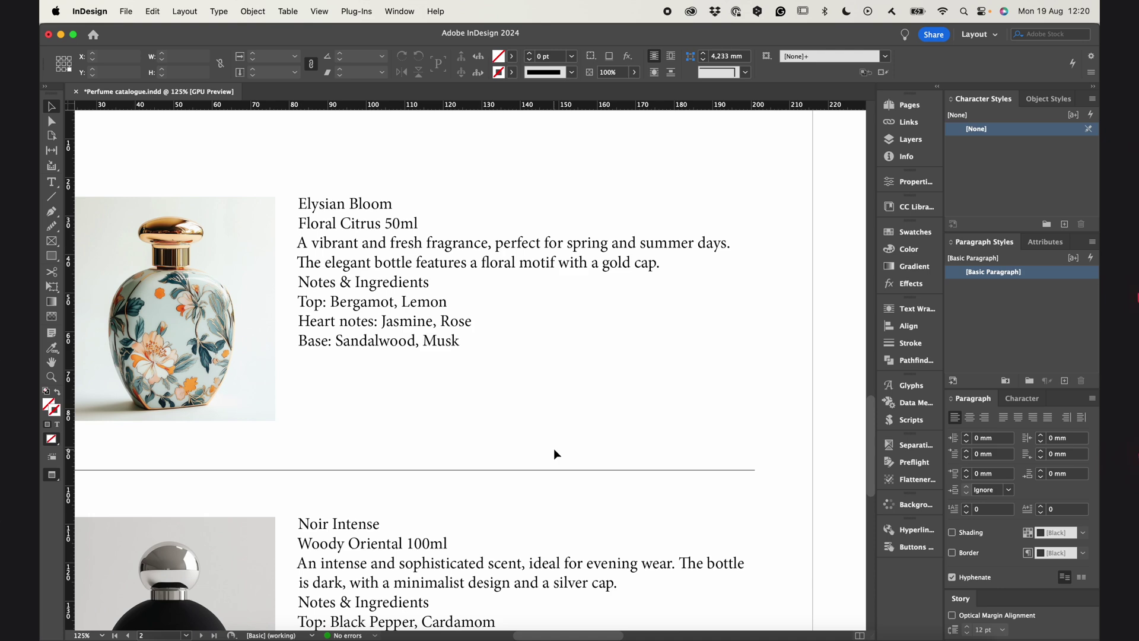
key("super+minus")
key("super+minus")
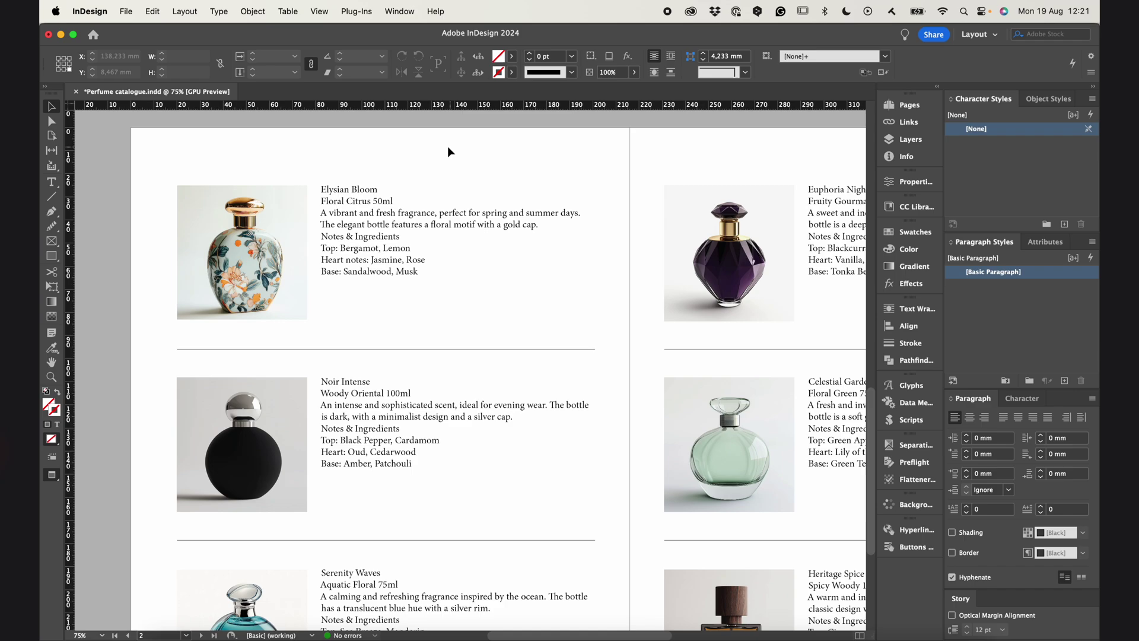
double_click(427, 261)
key("super+a")
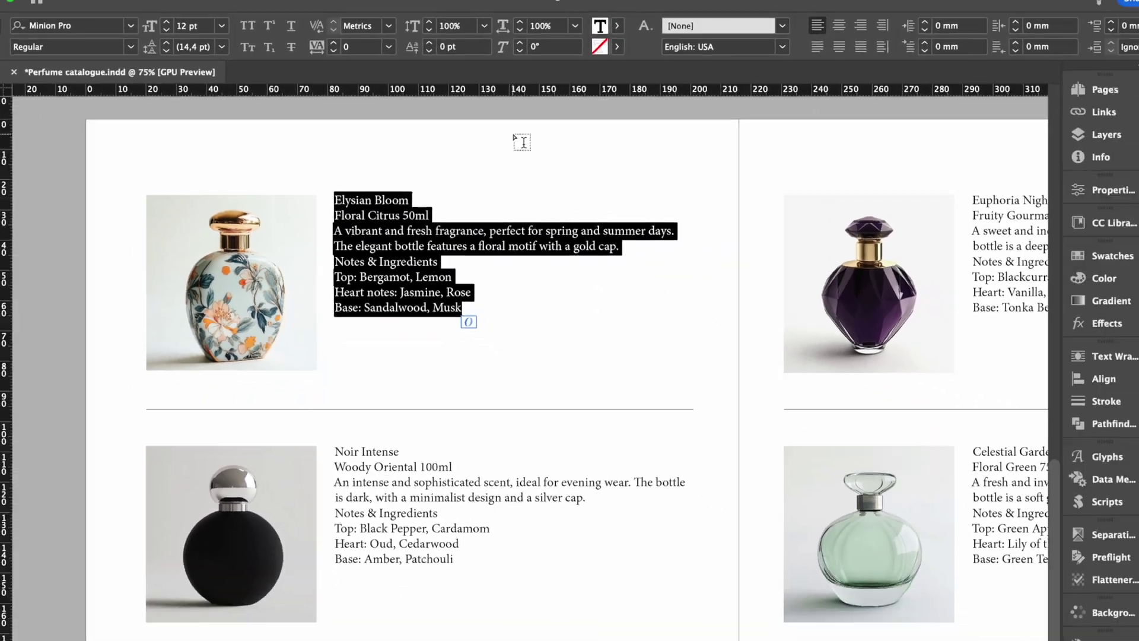
key("Escape")
left_click(458, 124)
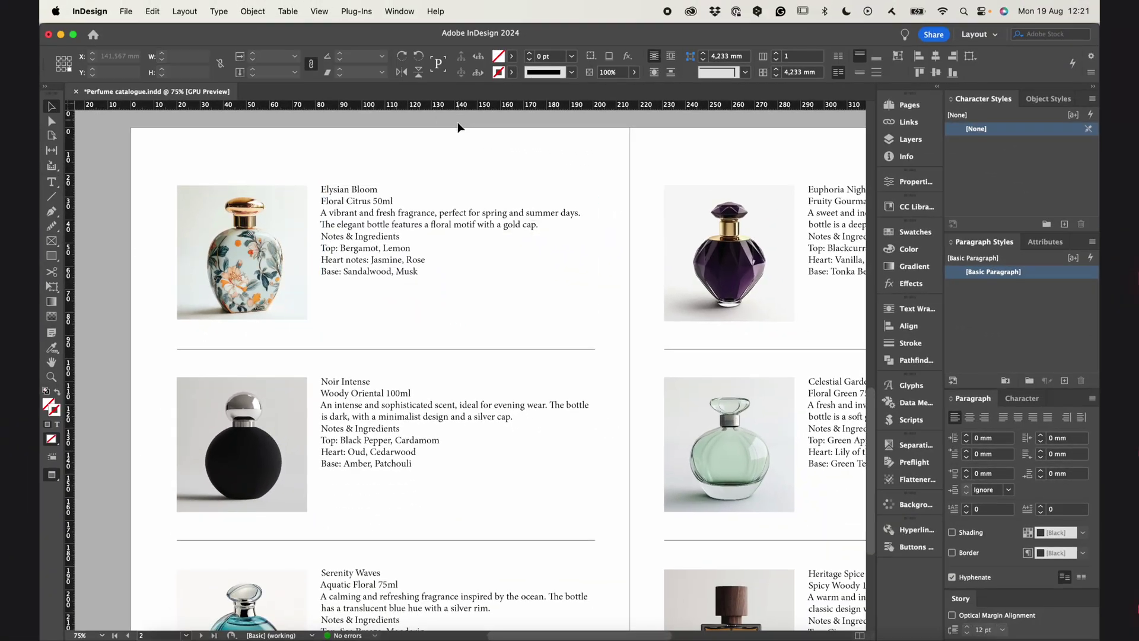
Set all text in the Elysian Bloom frame in the IBM Plex Sans Condensed font
key("super+equal")
key("super+equal")
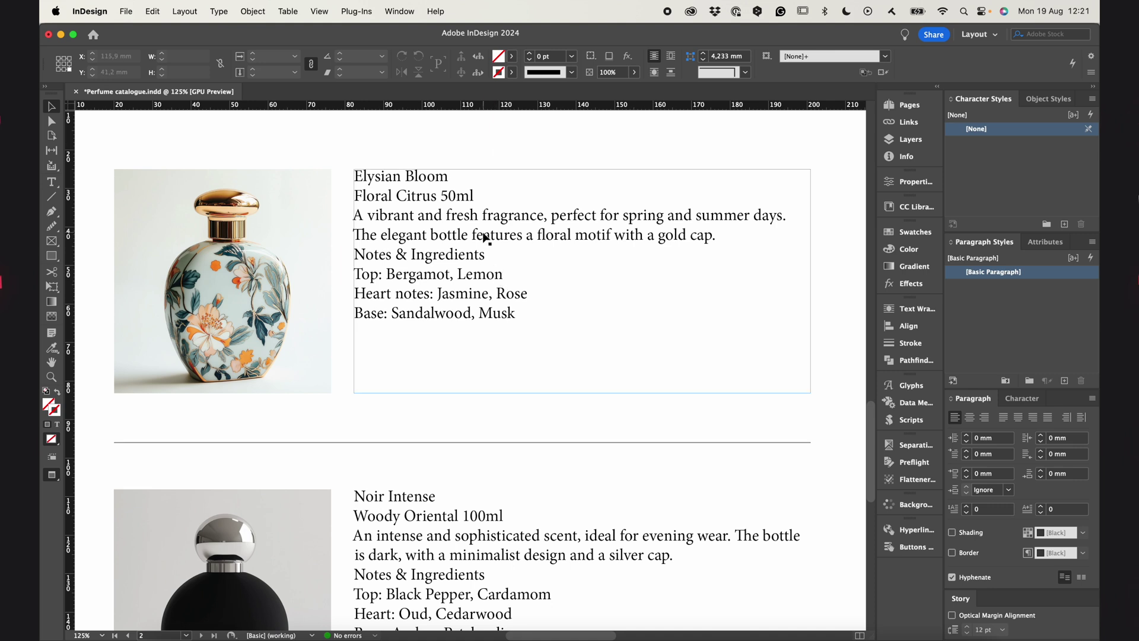
double_click(485, 237)
triple_click(485, 238)
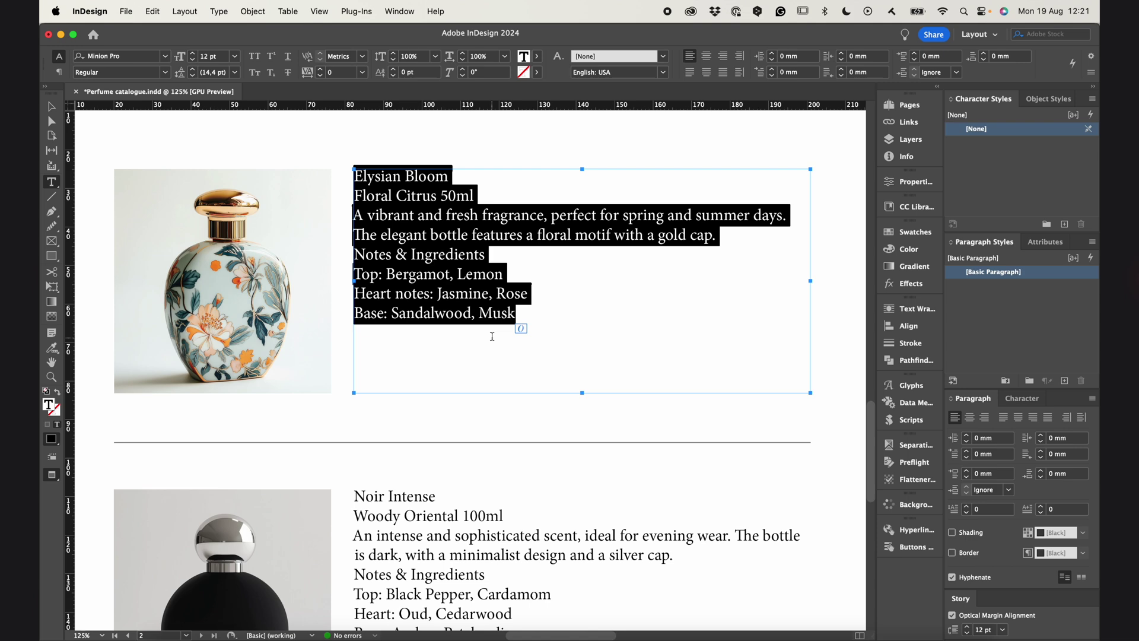
left_click(492, 336)
key("super+a")
left_click(165, 56)
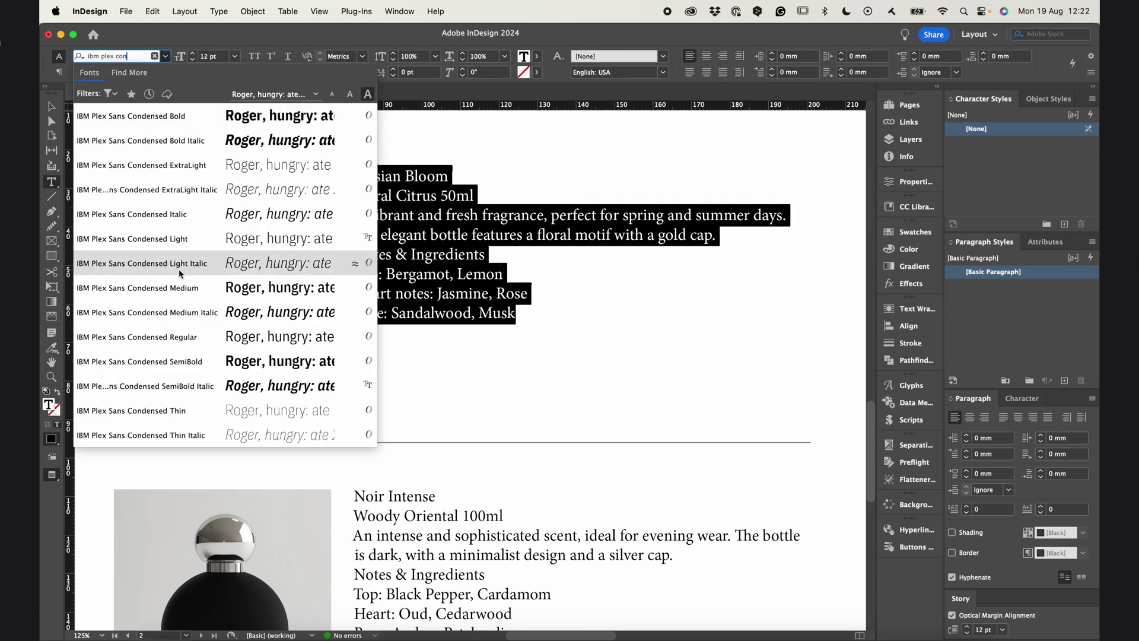
left_click_drag(472, 223, 369, 220)
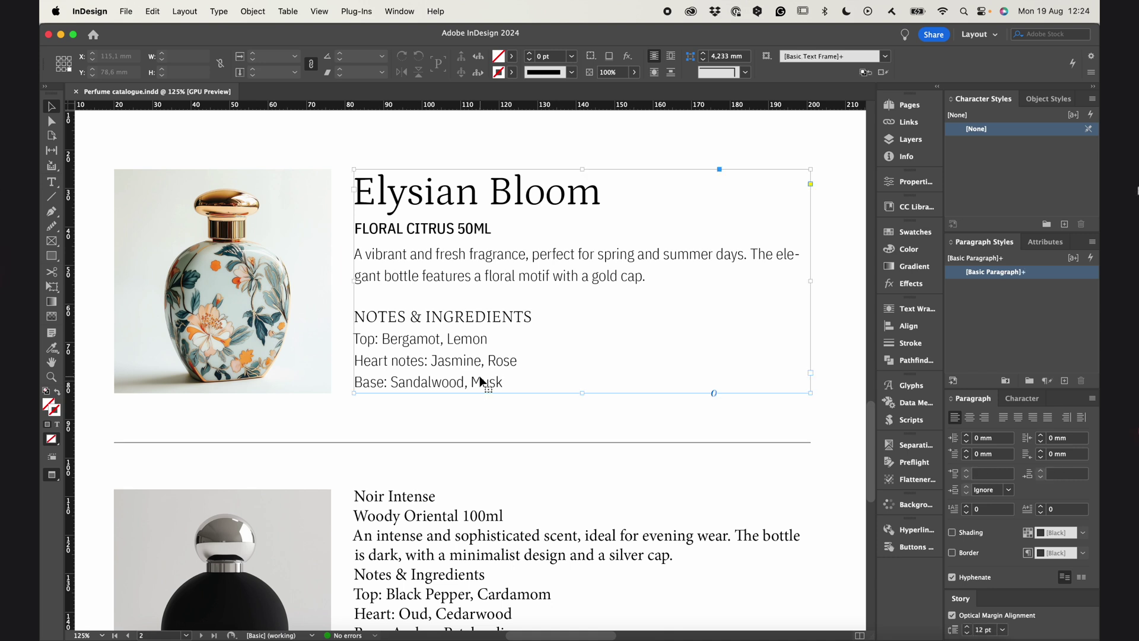
Create a paragraph style named "Body text" from the Top, Heart notes and Base lines of the Elysian Bloom entry
double_click(503, 381)
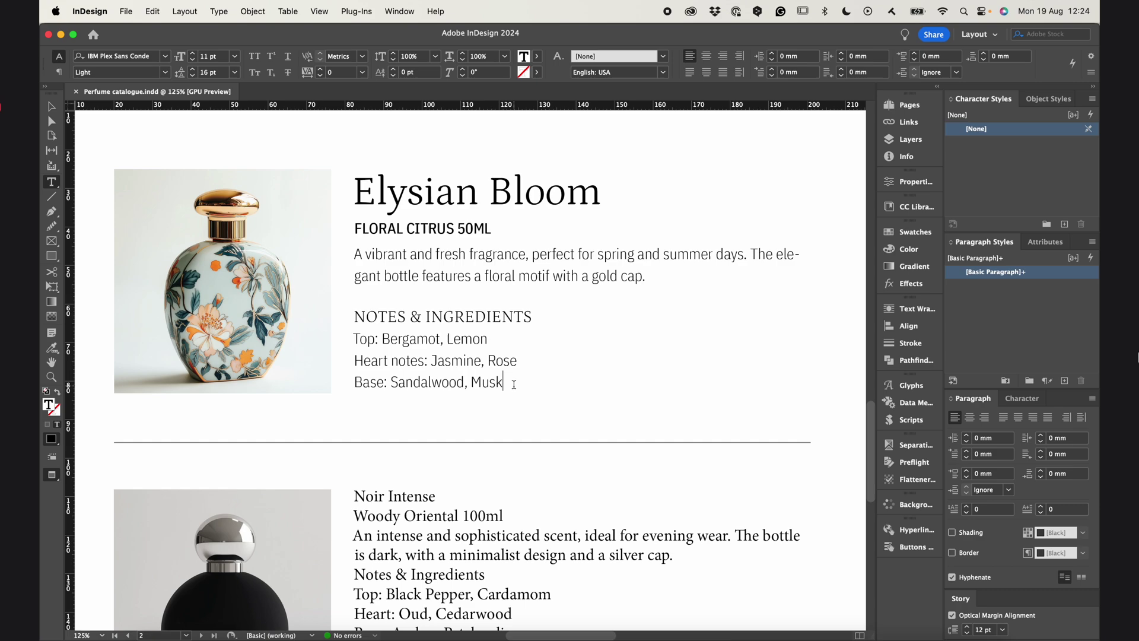
left_click_drag(514, 384, 287, 333)
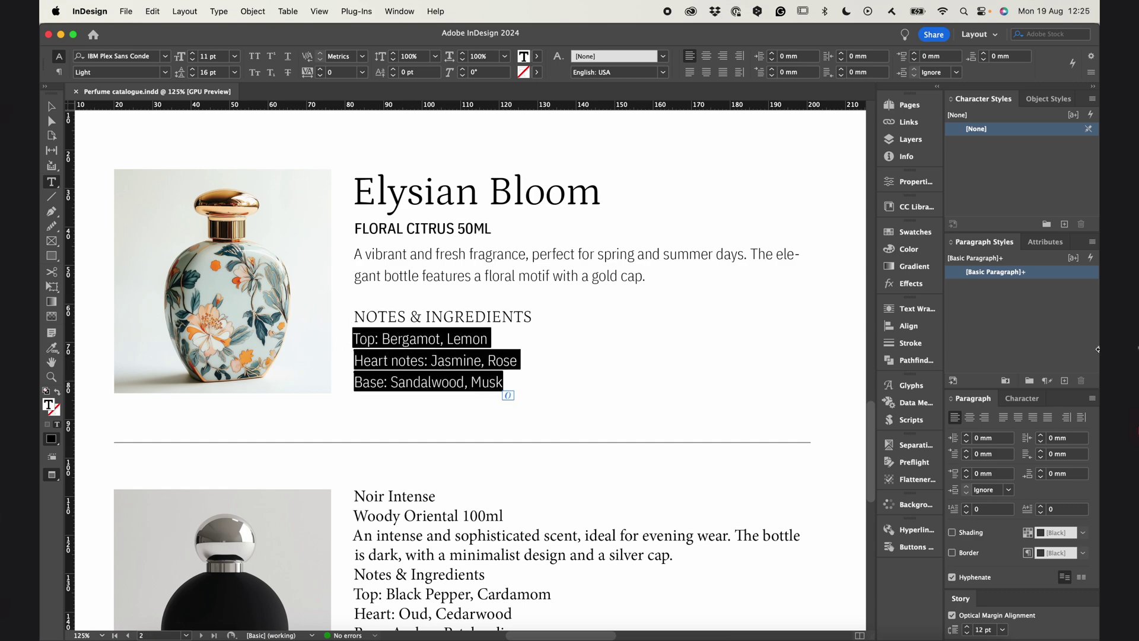
left_click(1064, 380)
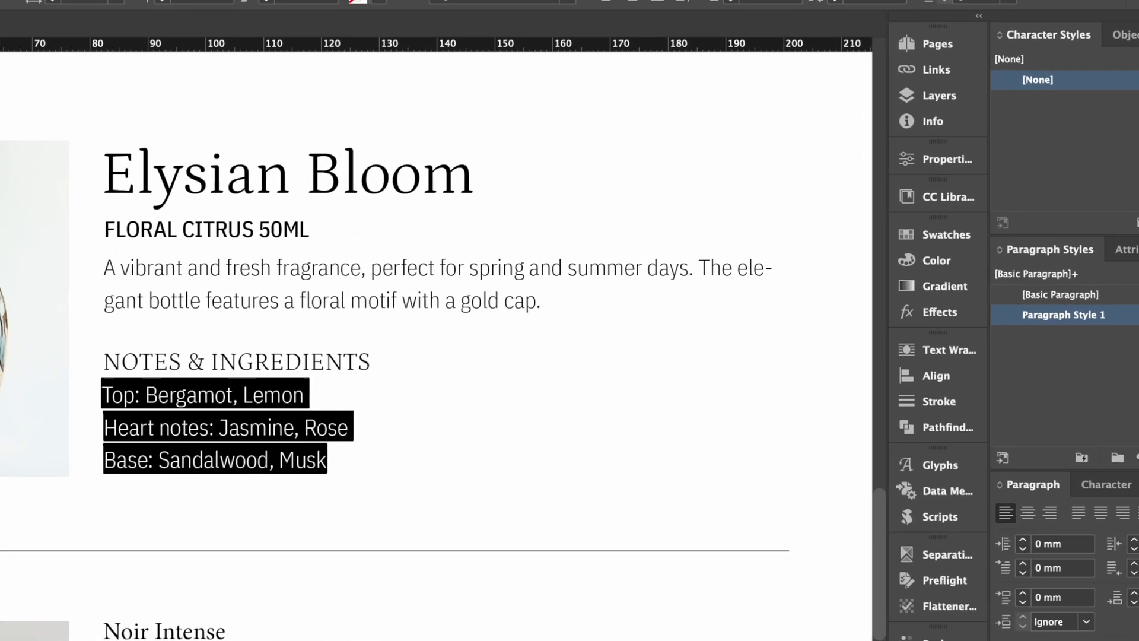
left_click(1044, 286)
right_click(1044, 285)
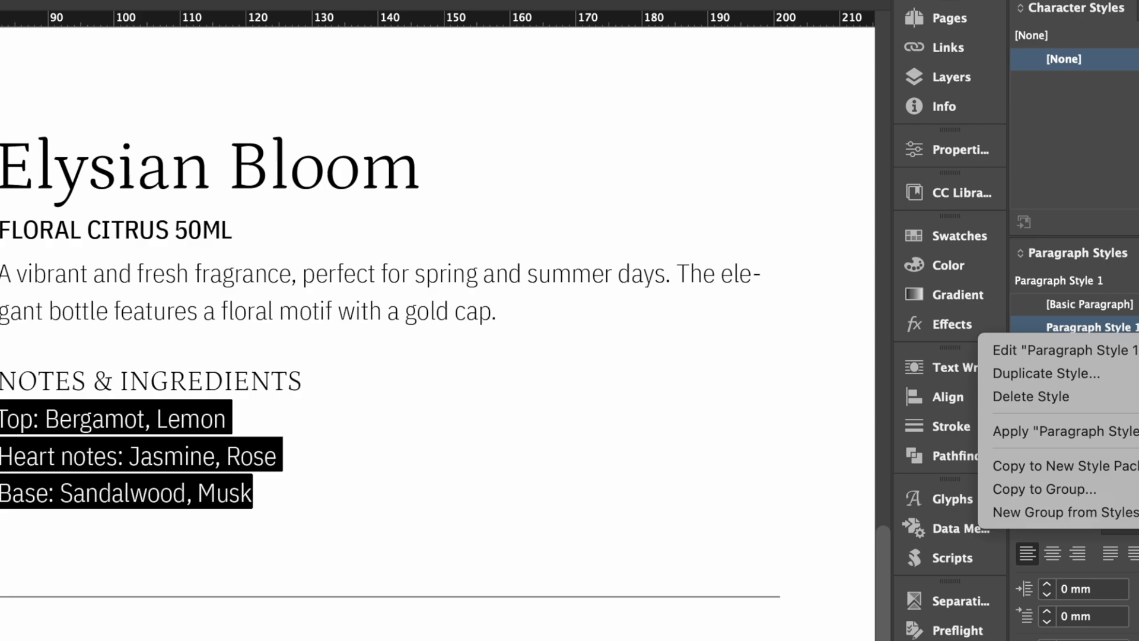
left_click(1044, 350)
type("Body text")
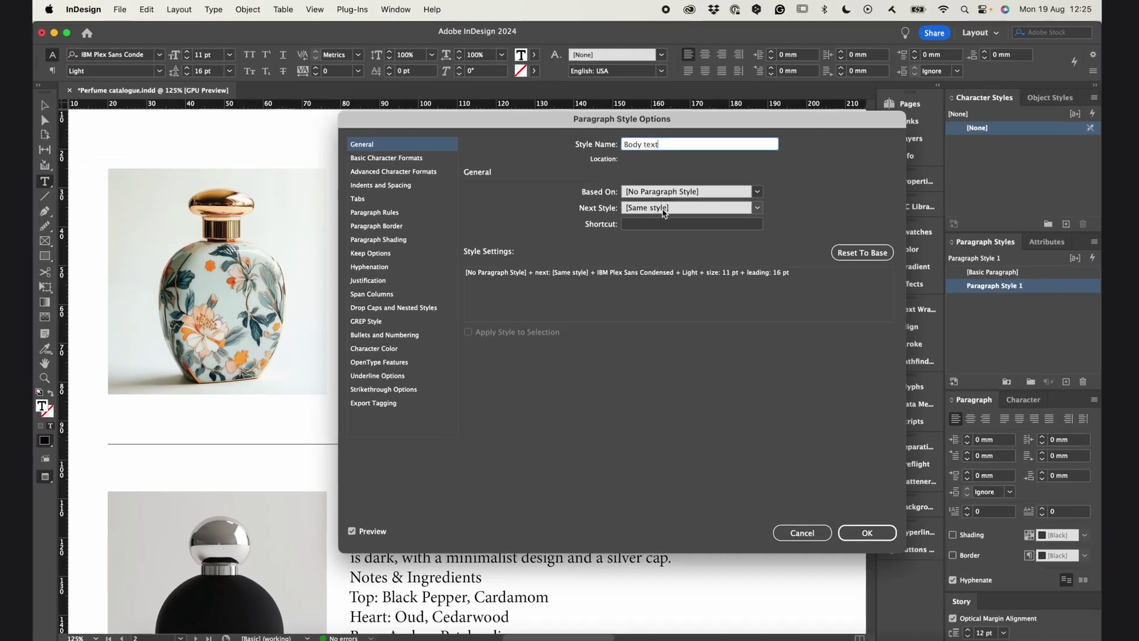
left_click(866, 532)
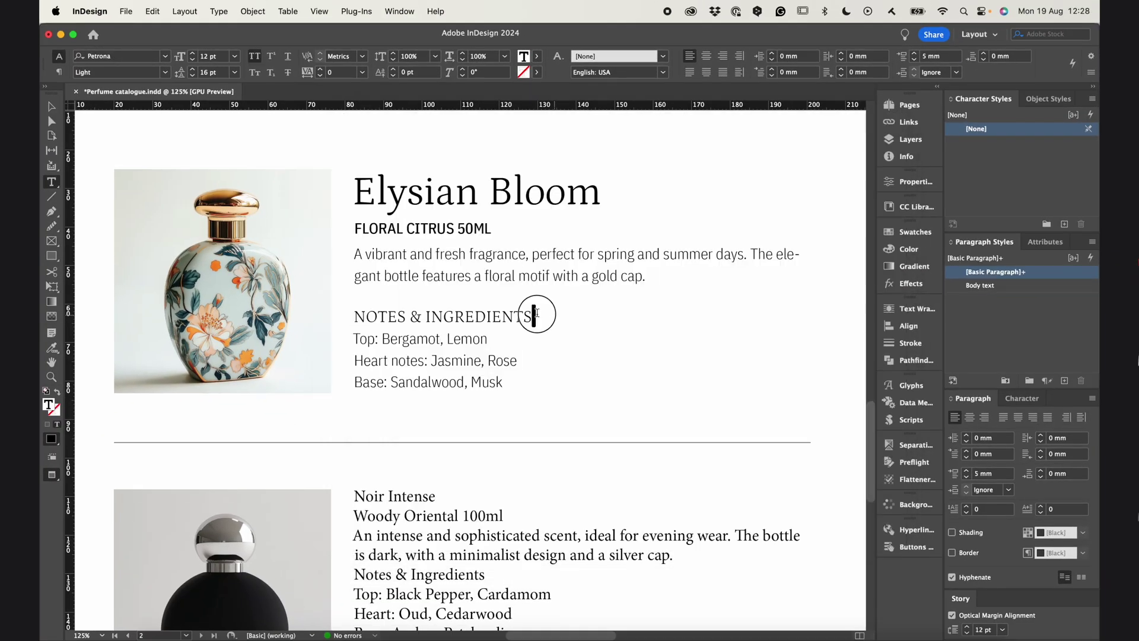
Create a paragraph style named "Subheading" from the Notes & Ingredients line, with Body text as its next style
left_click_drag(529, 316, 365, 306)
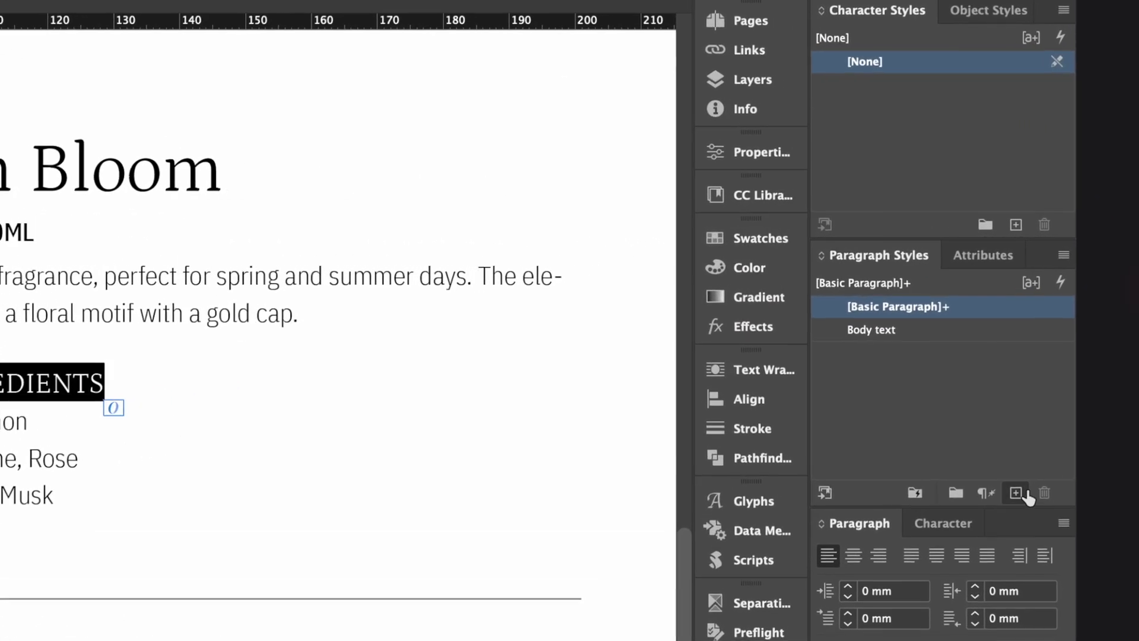
left_click(1064, 380)
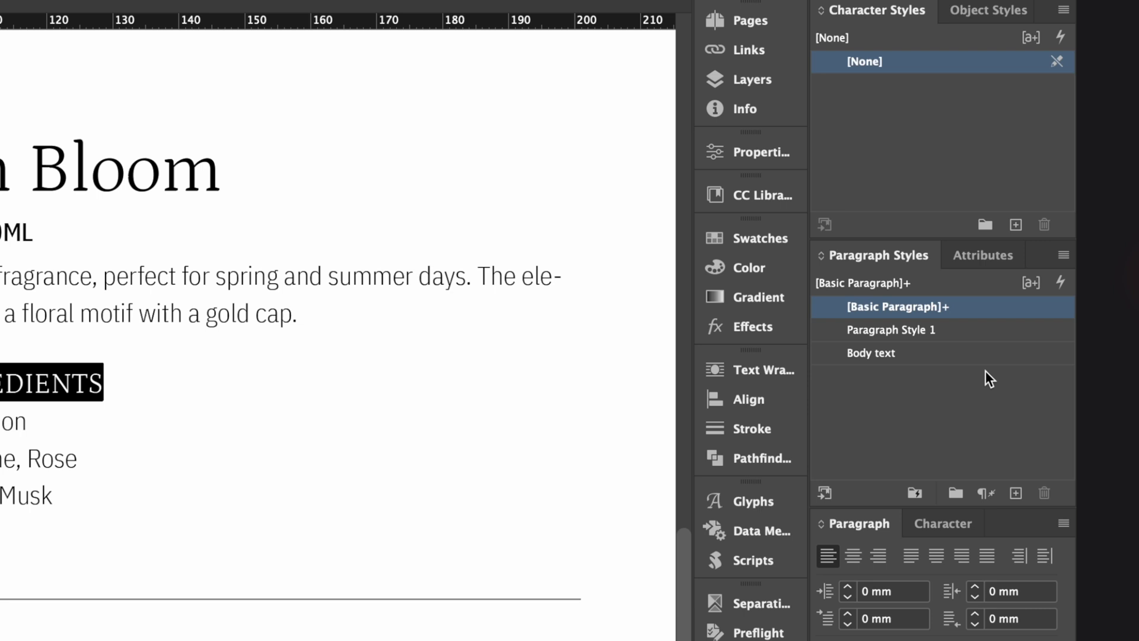
right_click(974, 327)
left_click(943, 340)
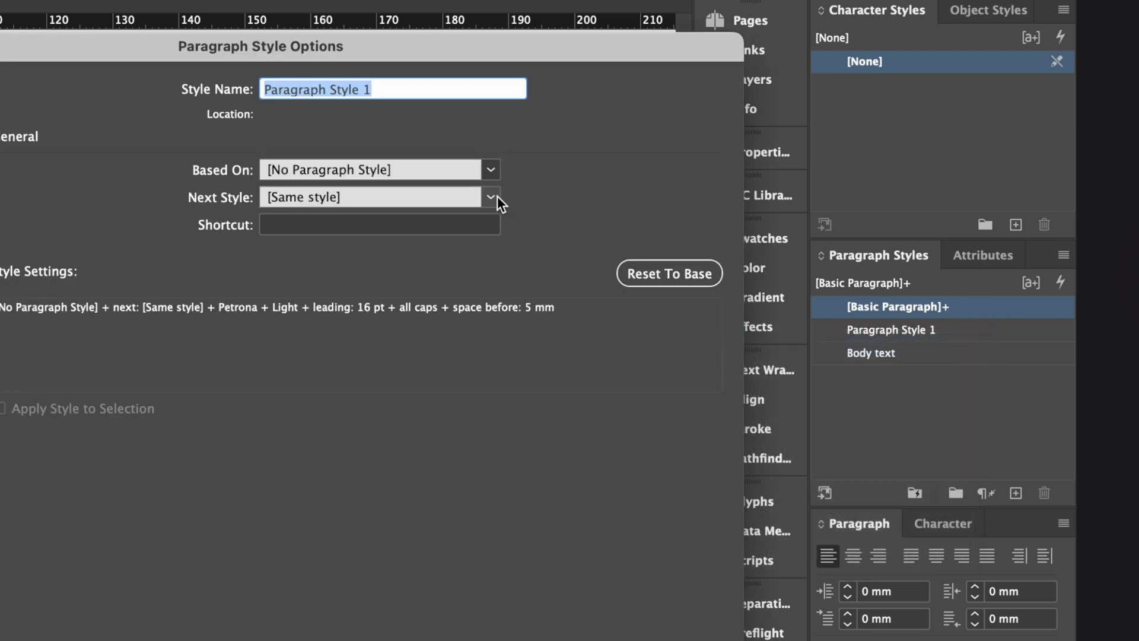
type("Subheading")
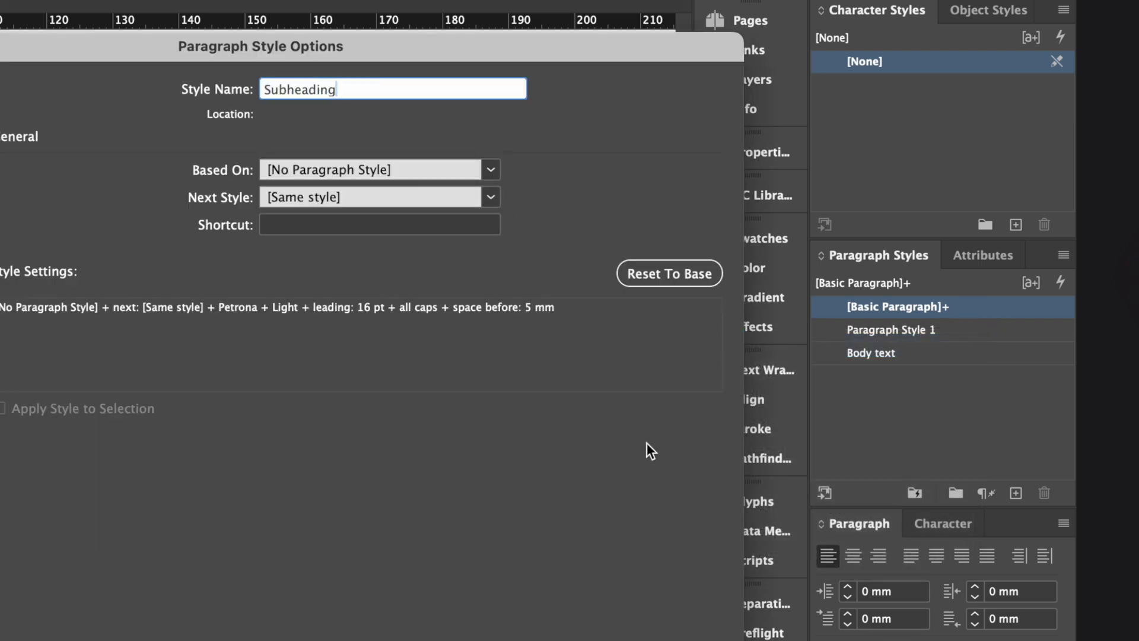
left_click(490, 191)
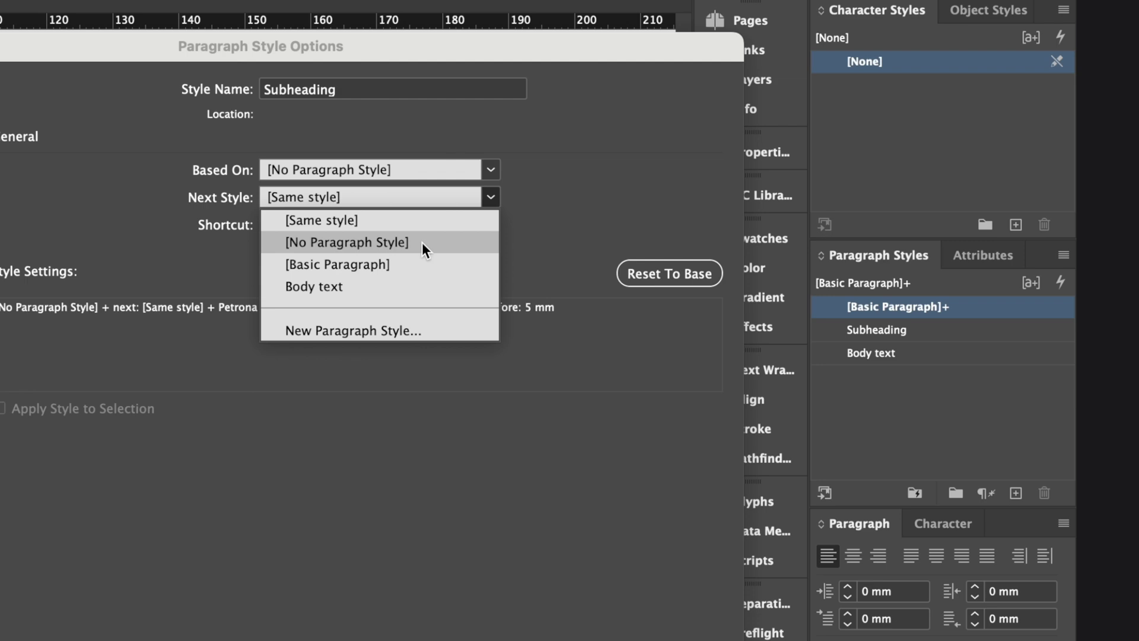
left_click(351, 287)
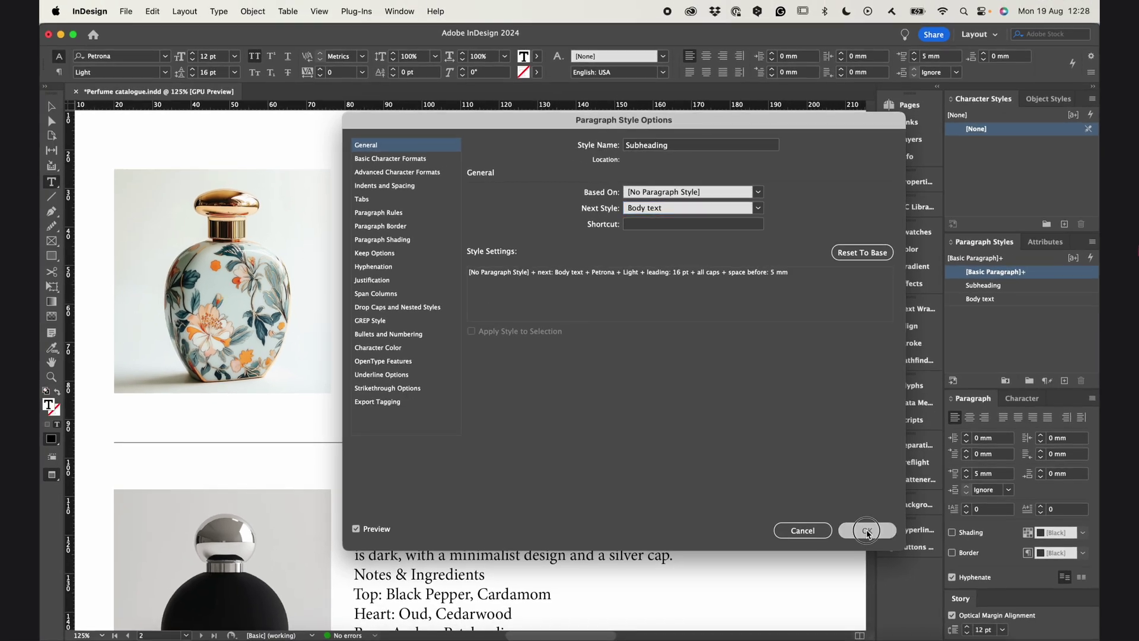
left_click(866, 531)
Create a paragraph style named "Description" from the two-line Elysian Bloom description, with Subheading as its next style
left_click(656, 283)
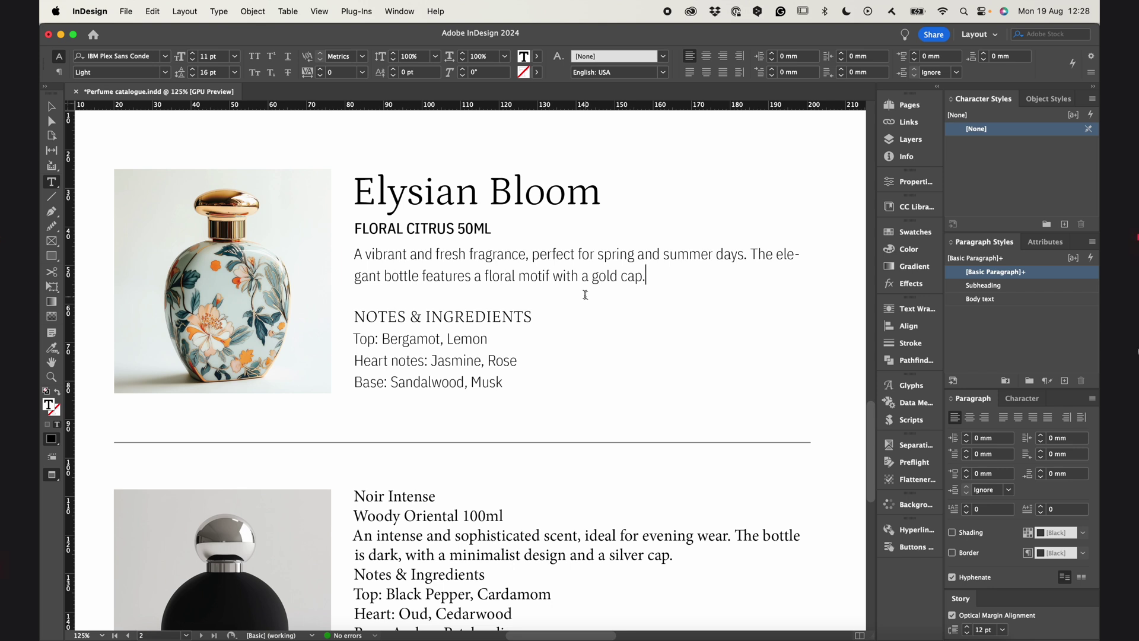
left_click_drag(663, 278, 354, 254)
scroll(536, 299, "down", 1)
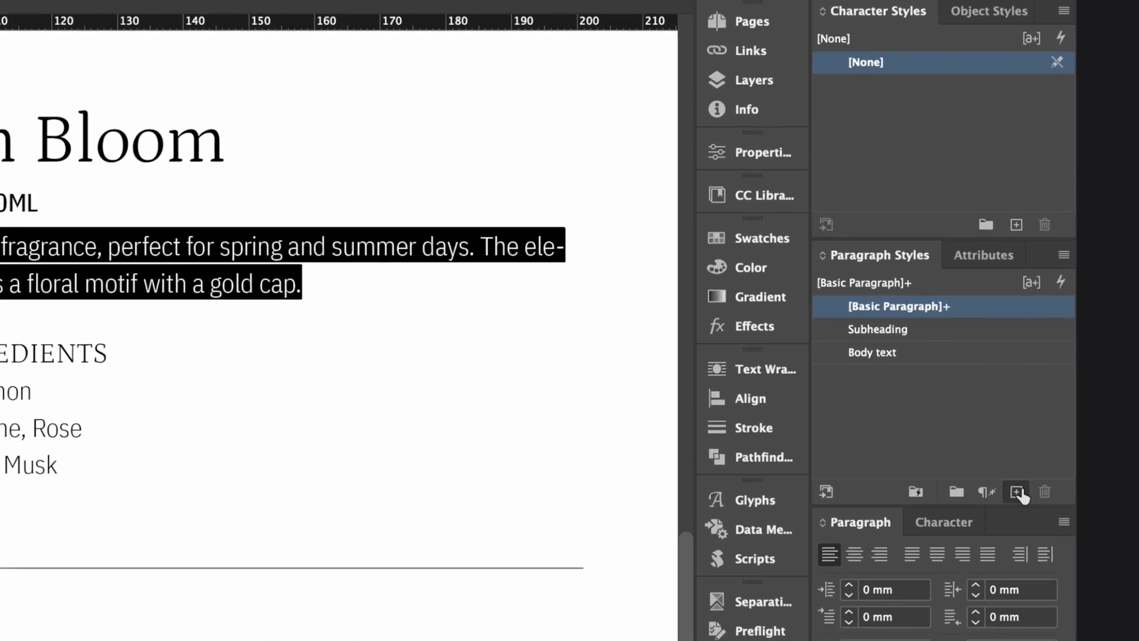
left_click(1064, 380)
left_click(976, 330)
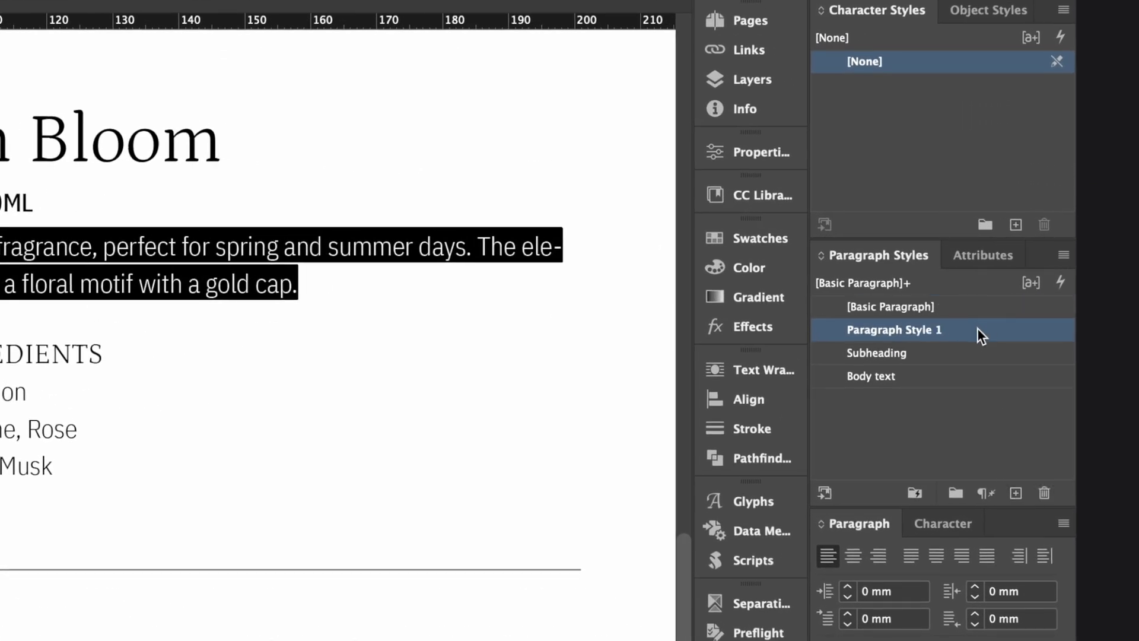
right_click(980, 331)
left_click(940, 354)
type("Descrip")
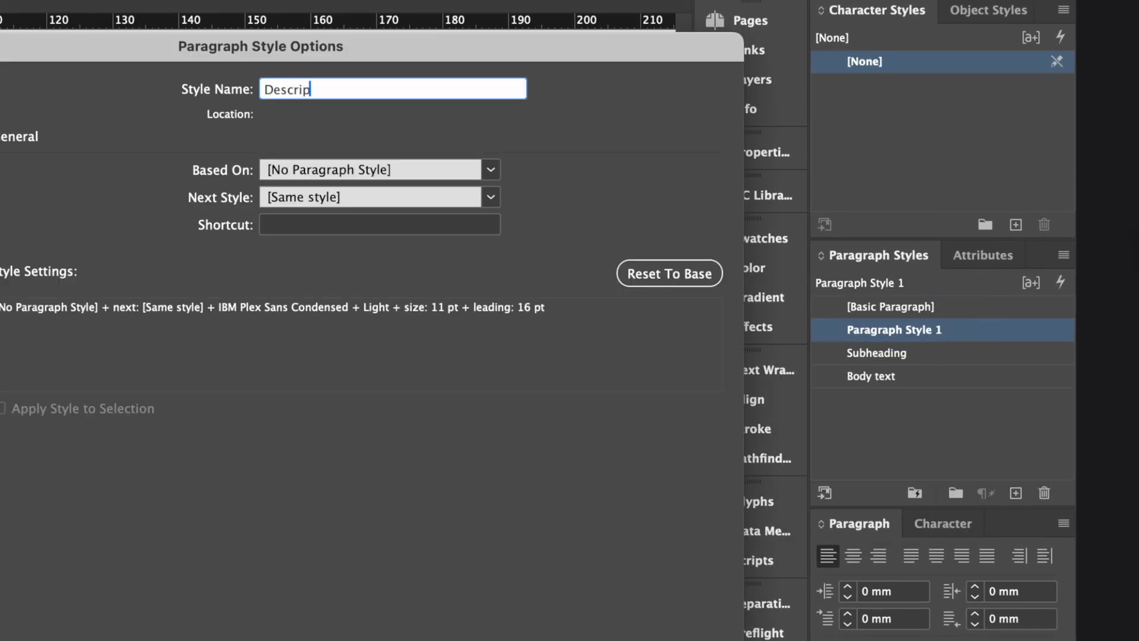
type("tion")
left_click(491, 197)
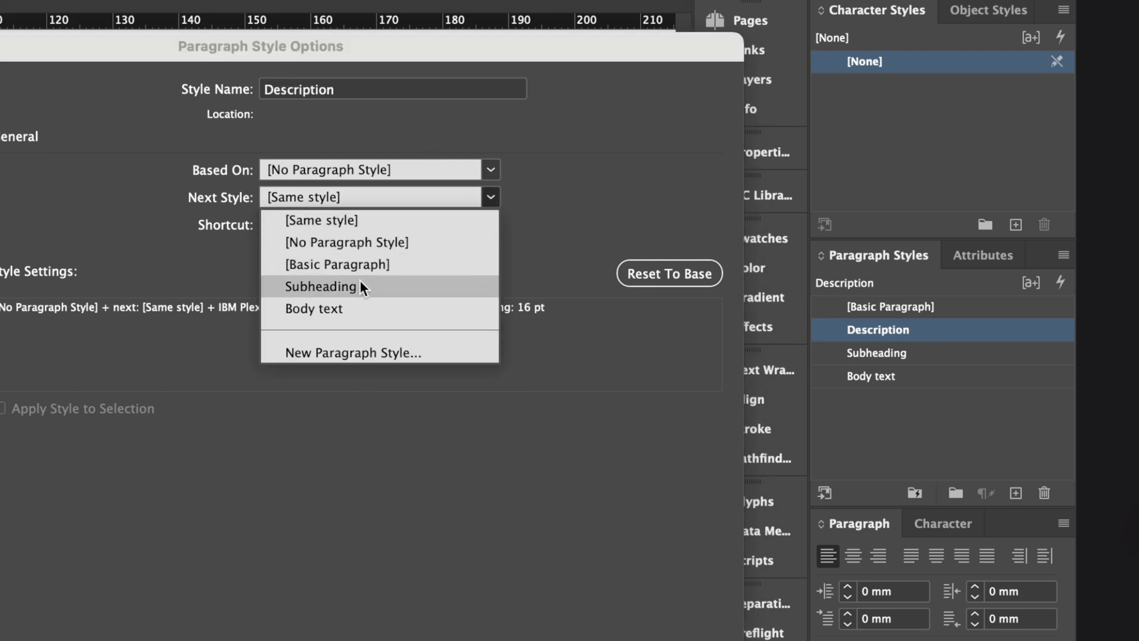
left_click(358, 284)
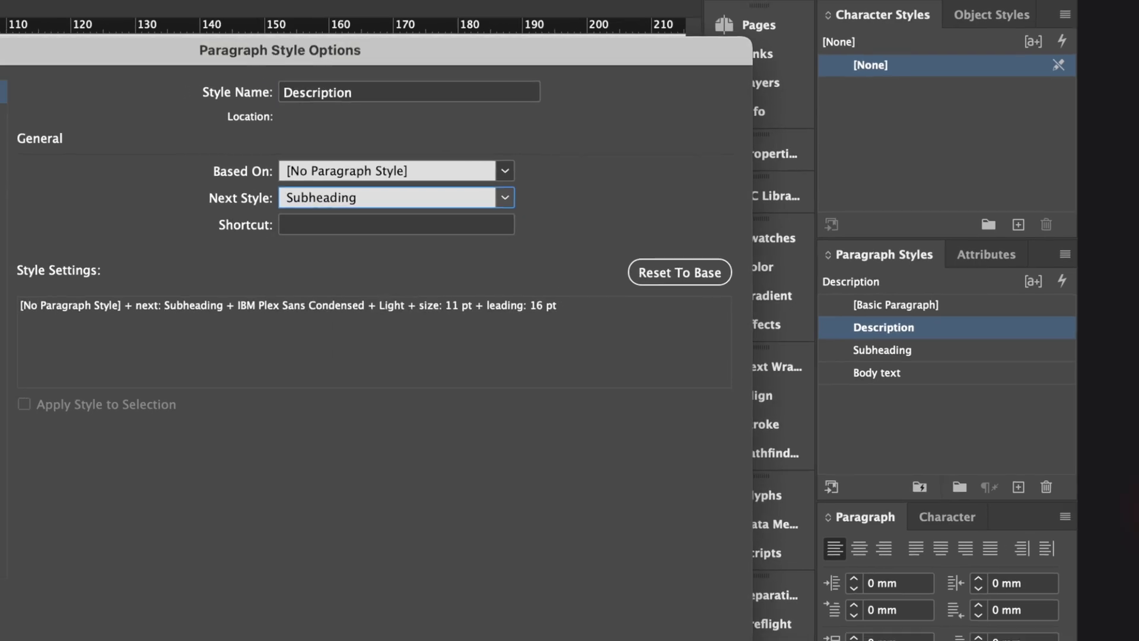
key("Return")
Create a paragraph style named "h2" from the Floral Citrus 50ml line, with Description as its next style
left_click_drag(509, 211, 352, 211)
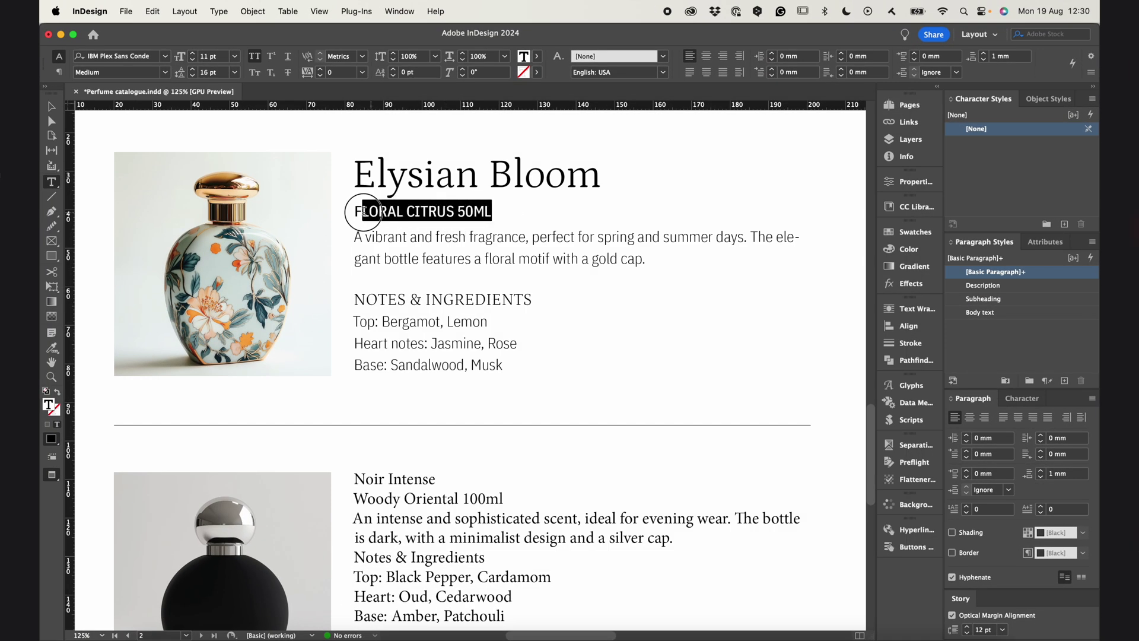
left_click(1064, 380)
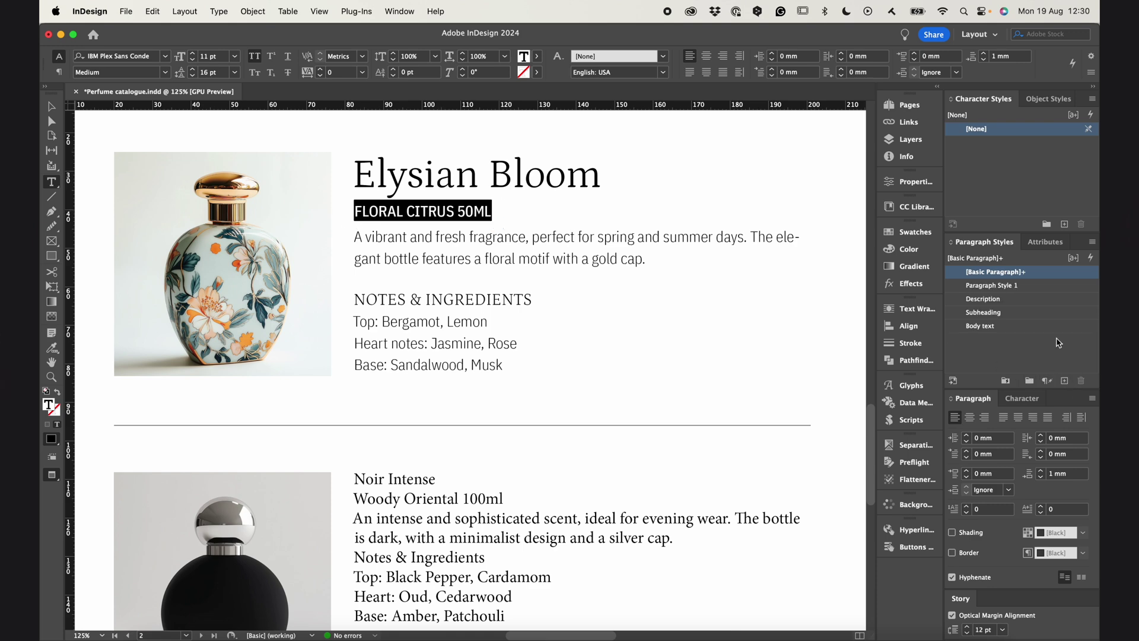
double_click(984, 285)
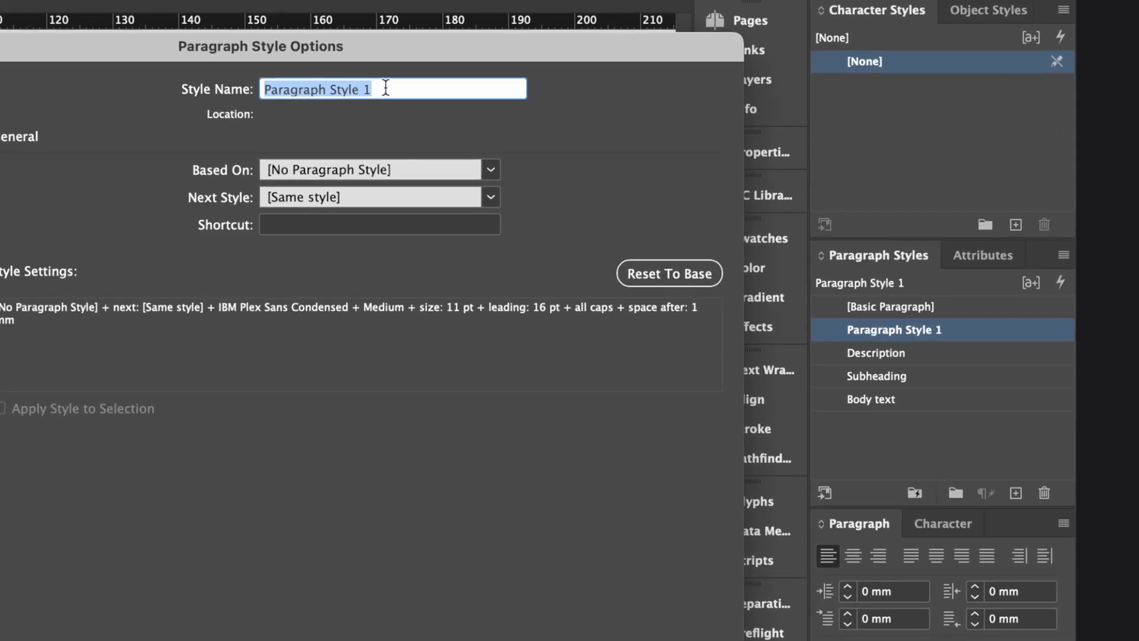
type("h2")
left_click(494, 195)
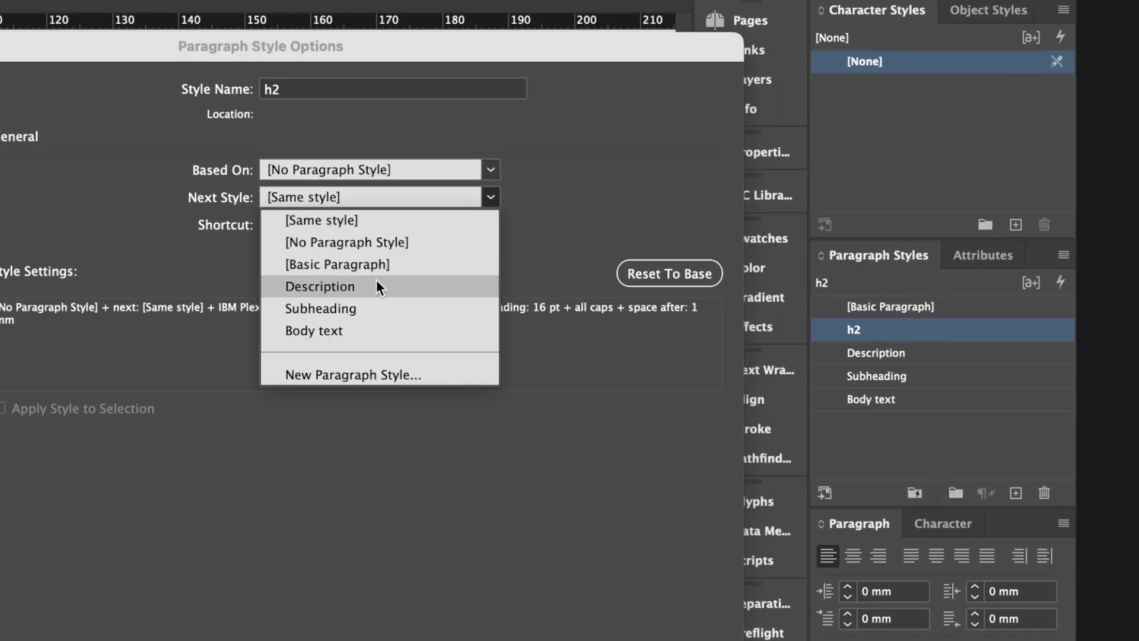
left_click(376, 284)
key("Return")
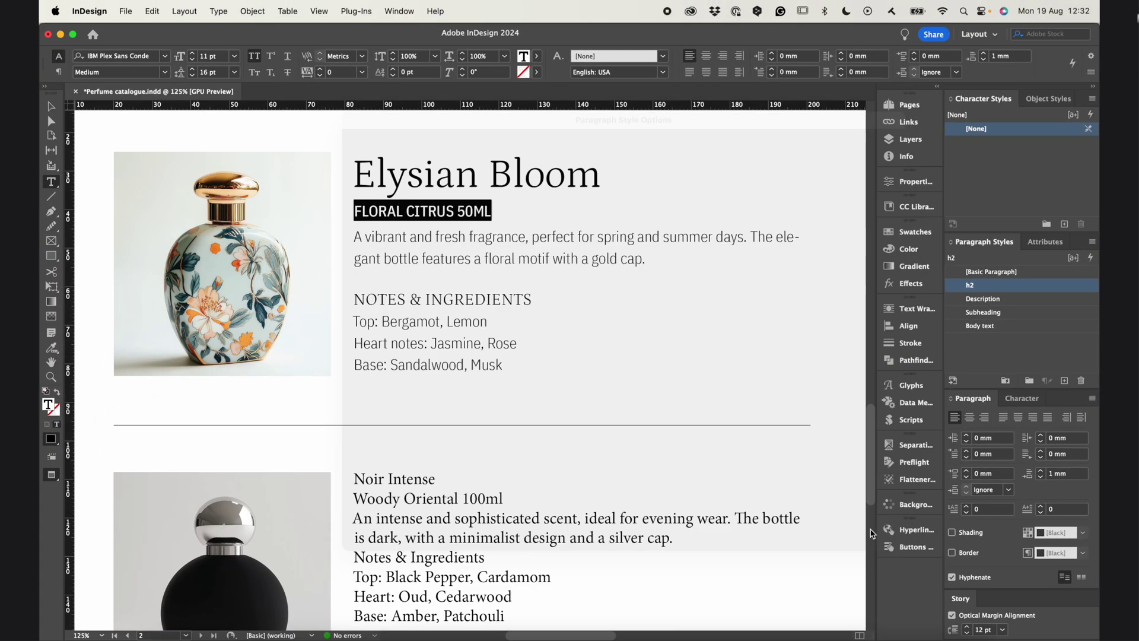
Create a paragraph style named "h1" from the Elysian Bloom title, with h2 as its next style
left_click(630, 173)
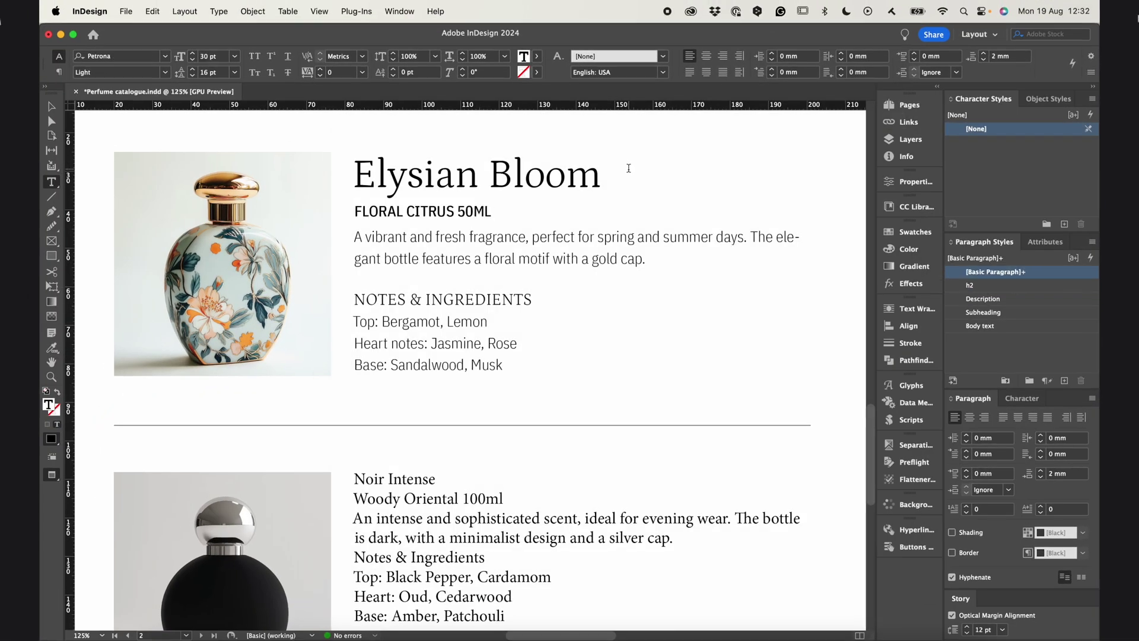
left_click_drag(600, 175, 350, 178)
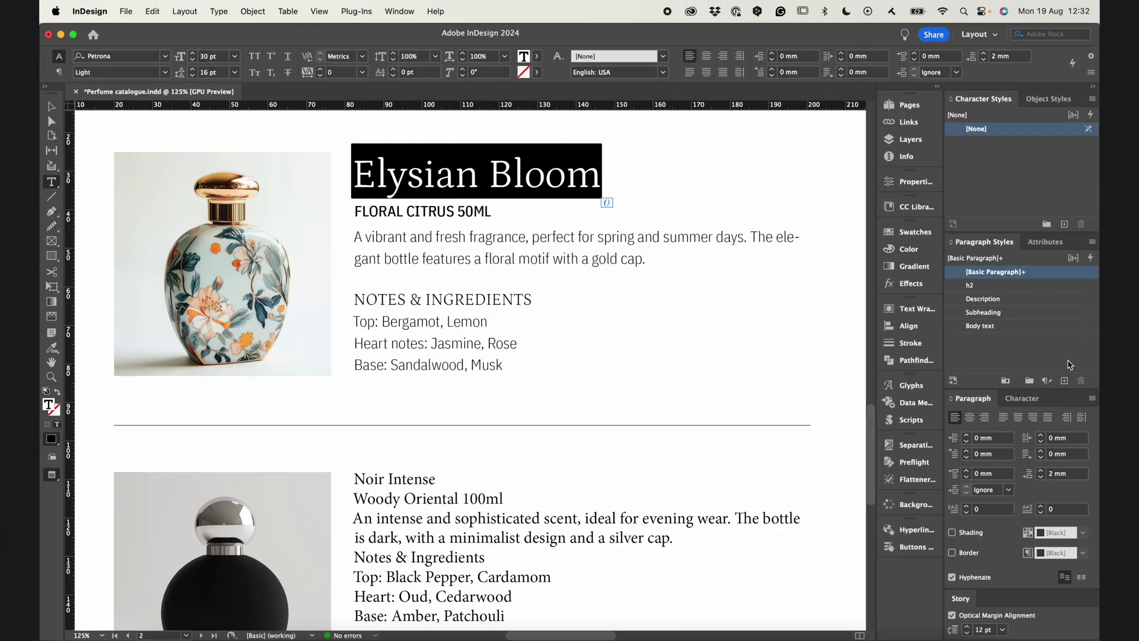
left_click(1064, 380)
double_click(1008, 285)
key("BackSpace")
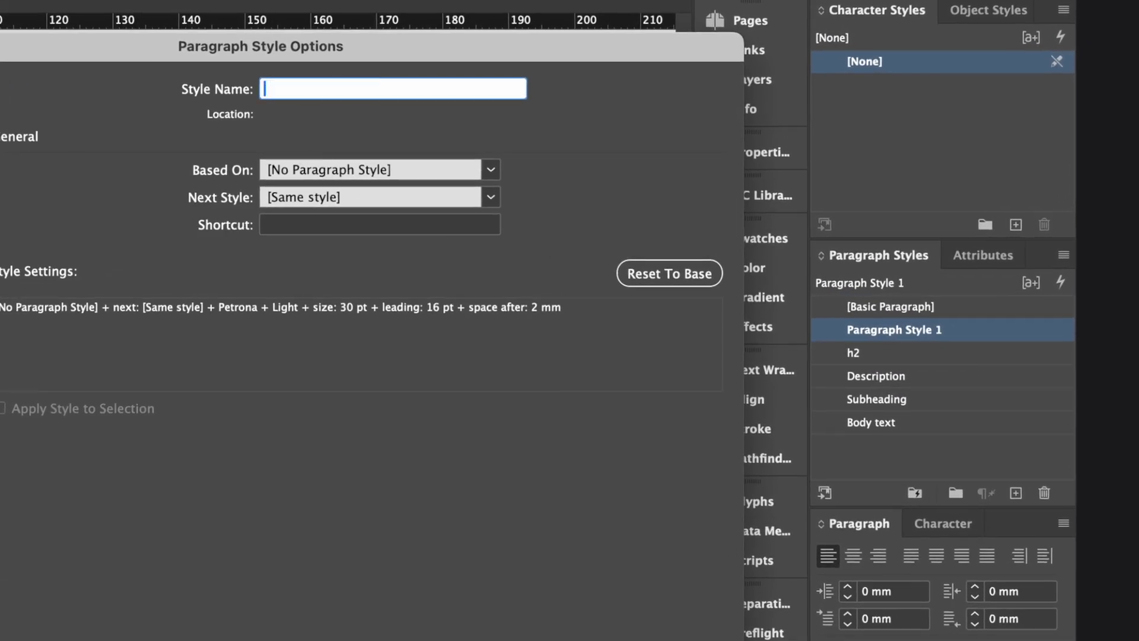
left_click(491, 198)
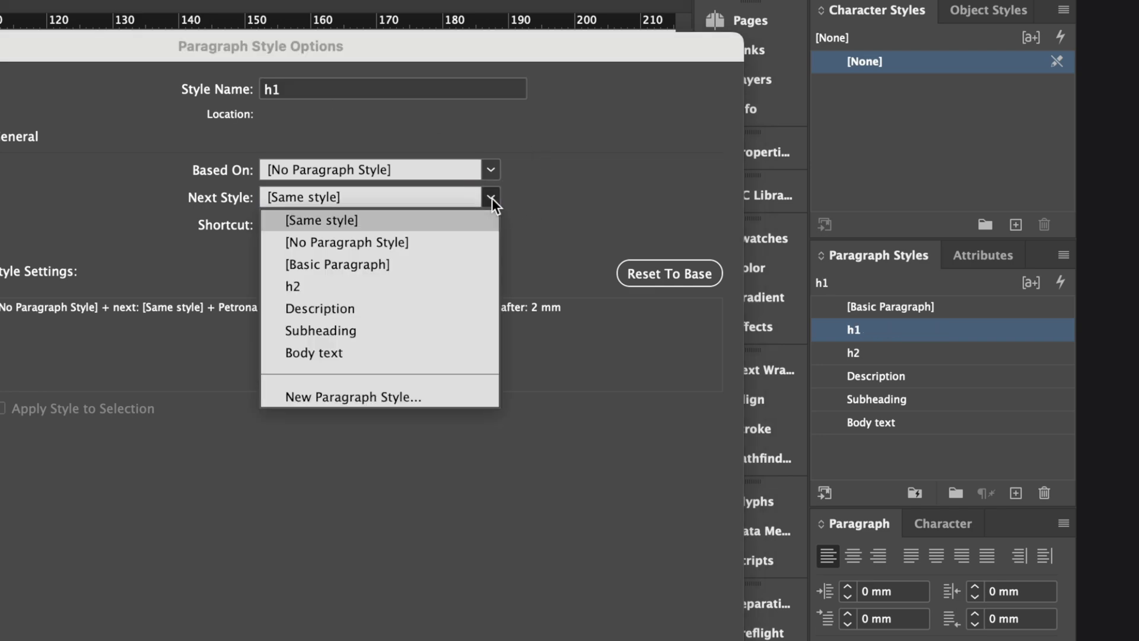
left_click(321, 285)
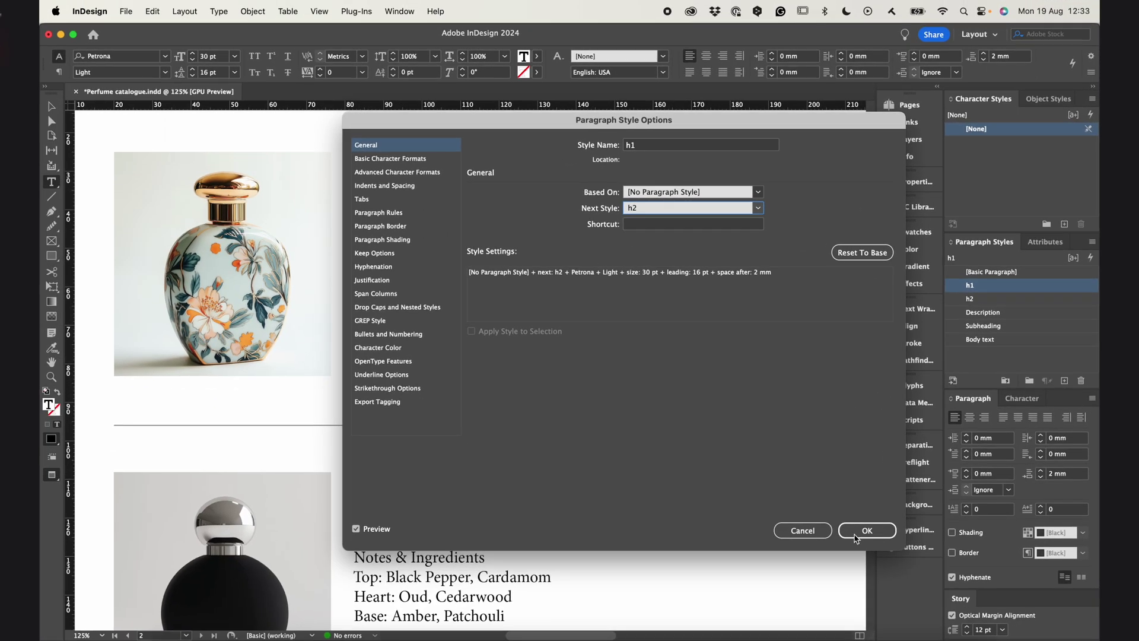
left_click(863, 529)
Apply h1 then Next Style to all text in the Noir Intense frame
scroll(555, 273, "down", 1)
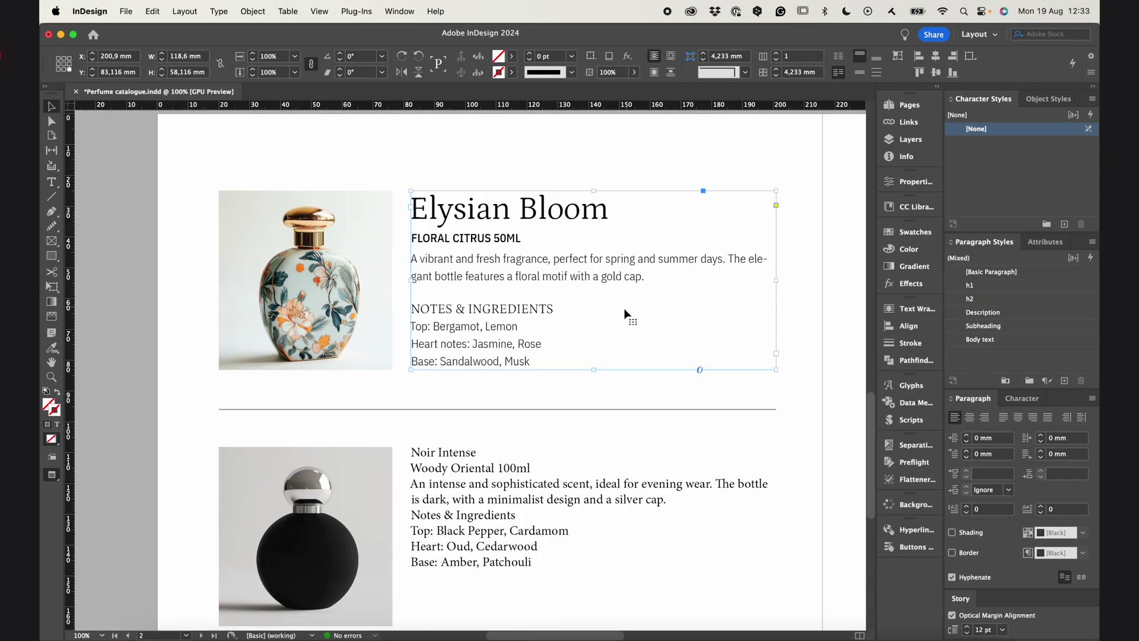
scroll(624, 312, "down", 1)
left_click_drag(521, 285, 486, 248)
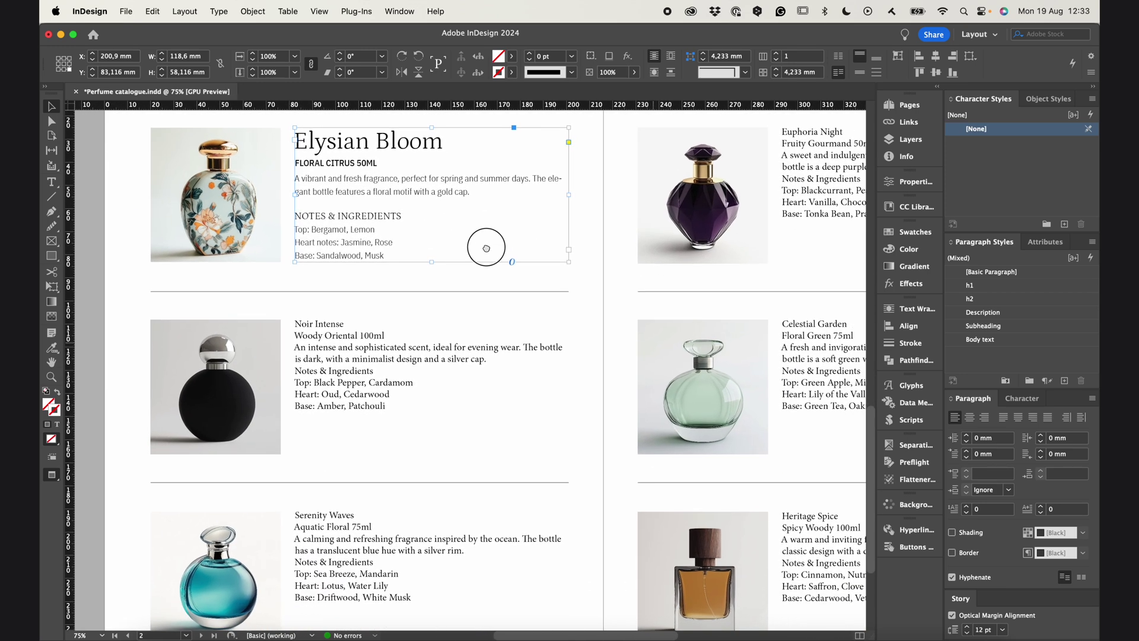
double_click(364, 360)
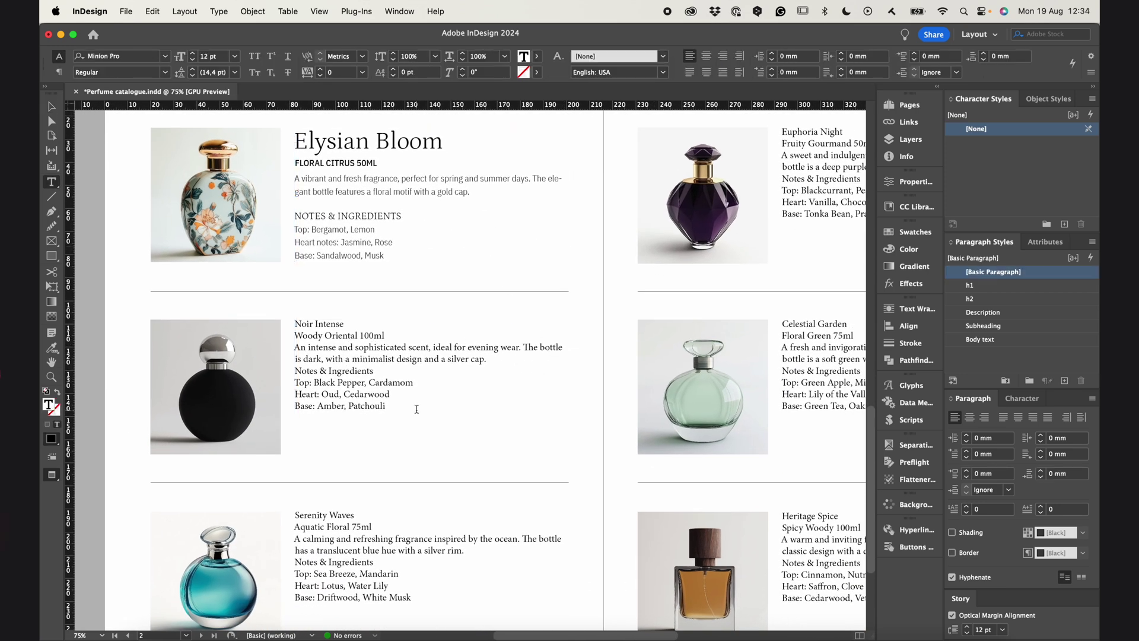
key("super+a")
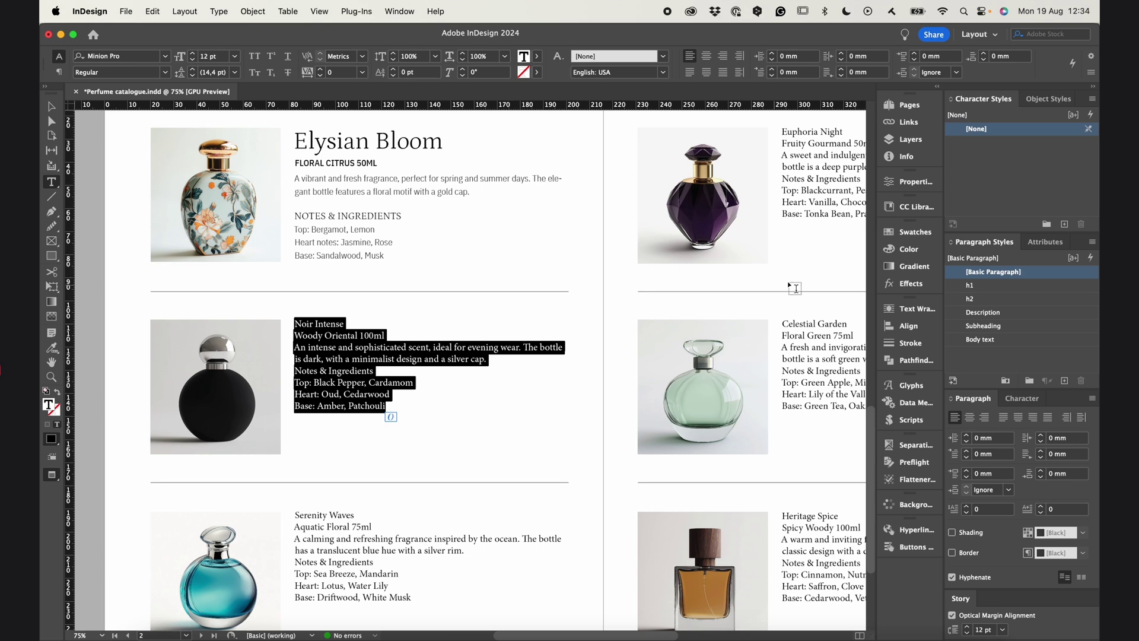
right_click(973, 286)
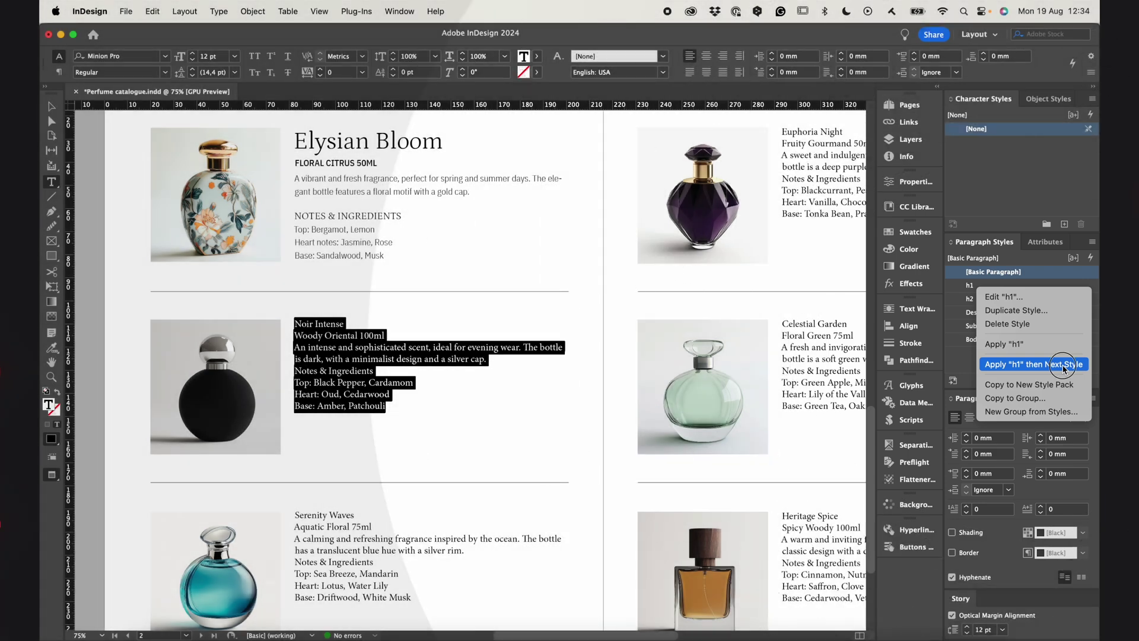
left_click(1062, 369)
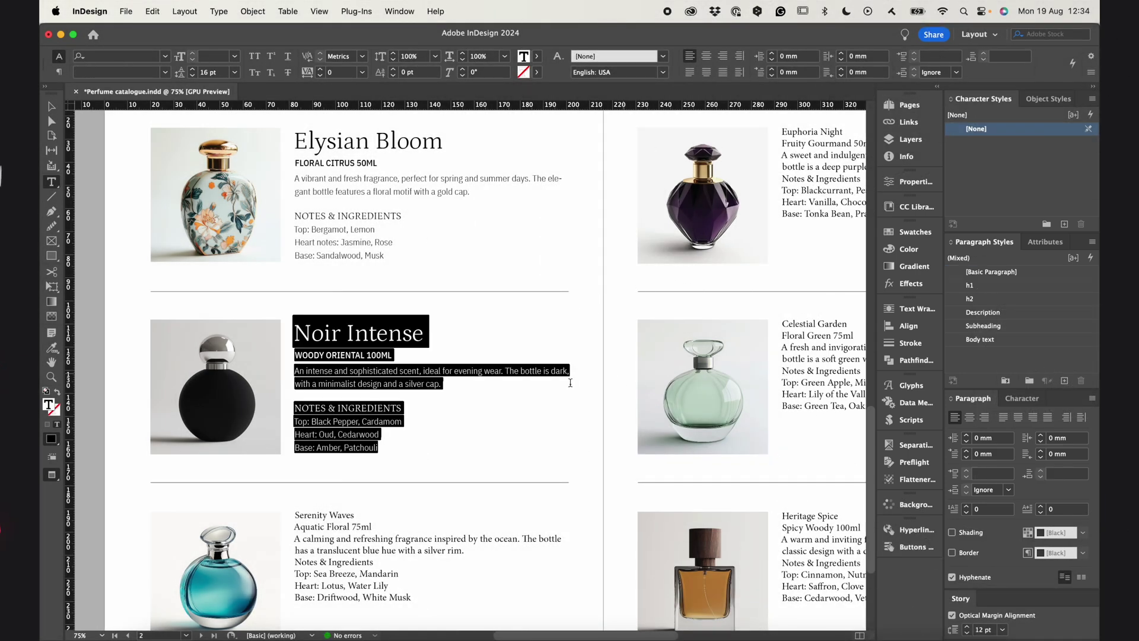
left_click(381, 383)
key("Escape")
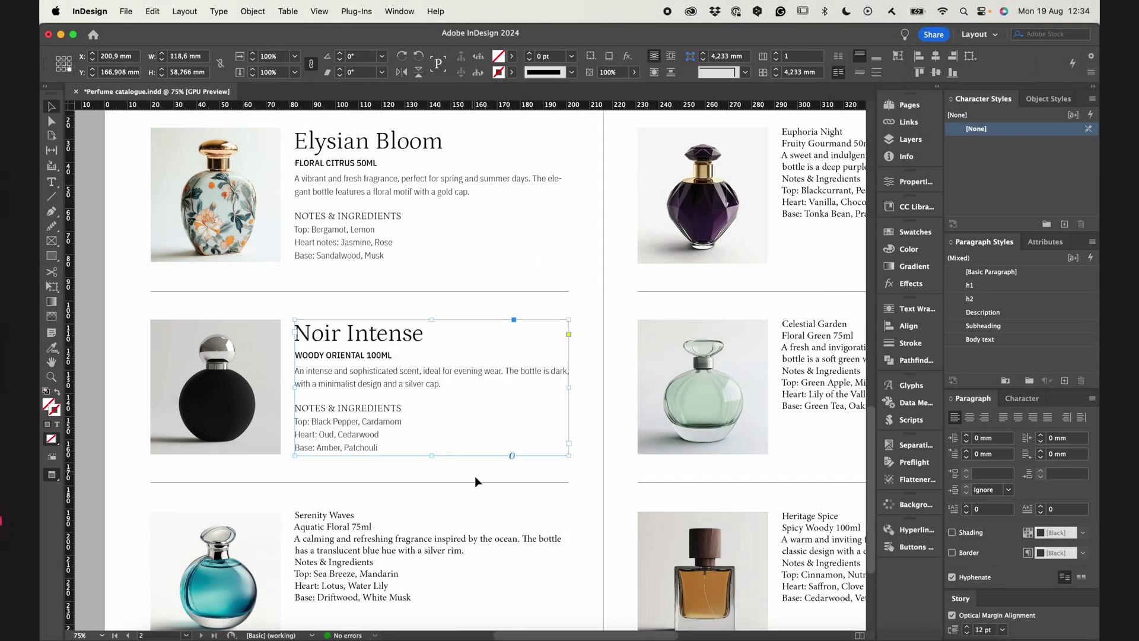
Create a character style named "Medium" with font style Medium and apply it to the word "Top" in the Elysian Bloom entry
scroll(335, 325, "down", 3)
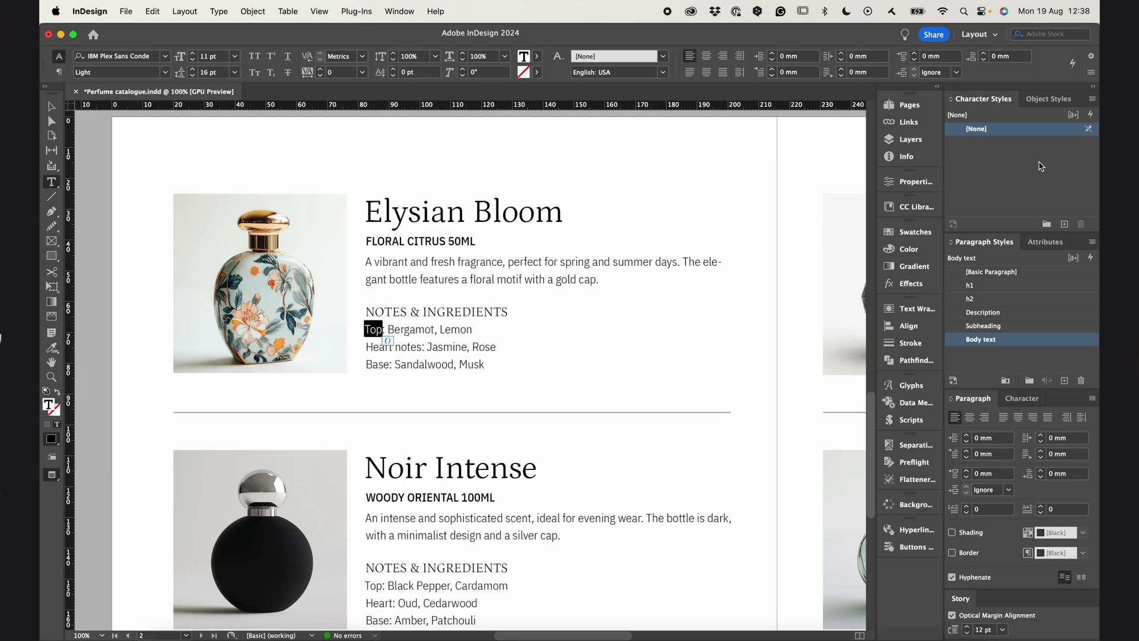
left_click(1064, 224)
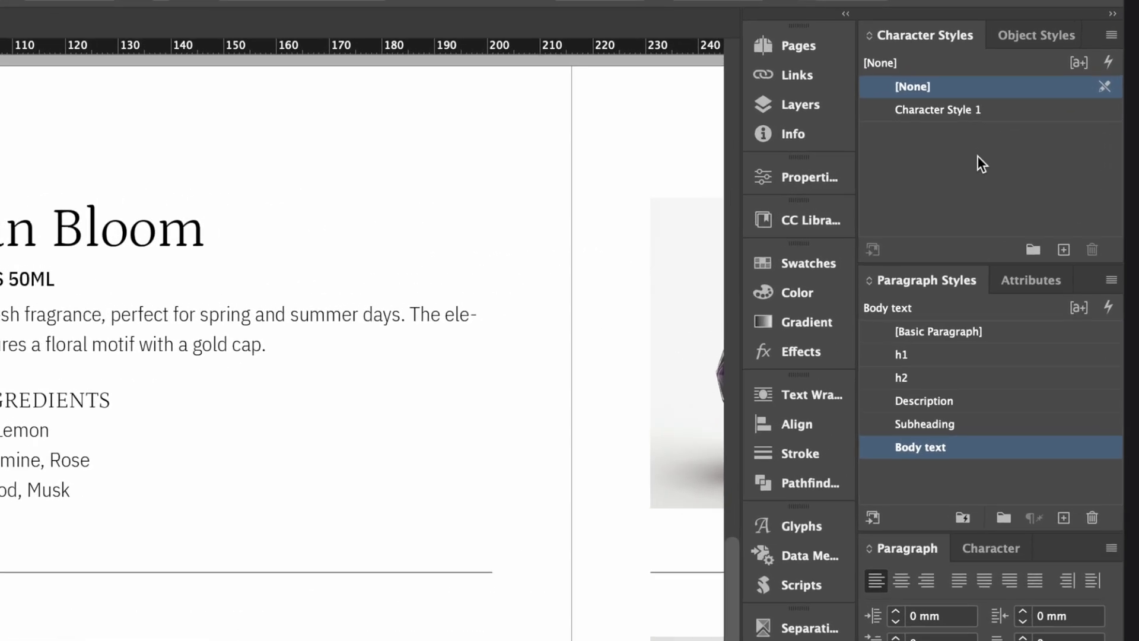
double_click(1012, 117)
key("BackSpace")
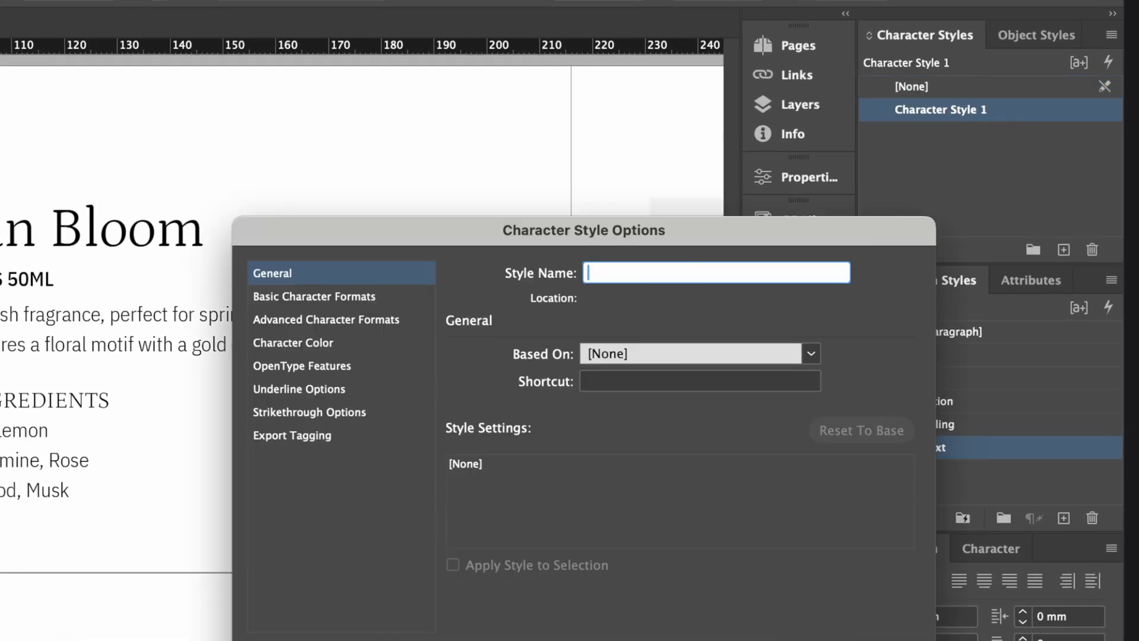
type("Medium")
left_click(329, 297)
left_click(614, 391)
type("Medium")
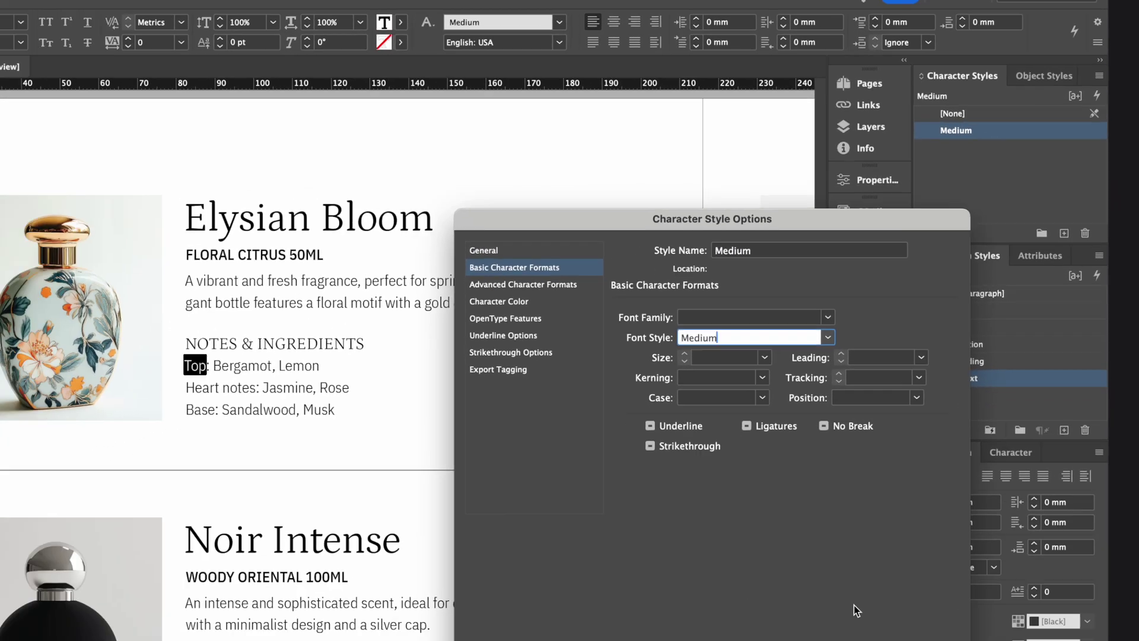
key("Return")
Apply the Medium character style to the "Heart notes" and "Base" labels in the Elysian Bloom entry
left_click_drag(366, 346, 422, 347)
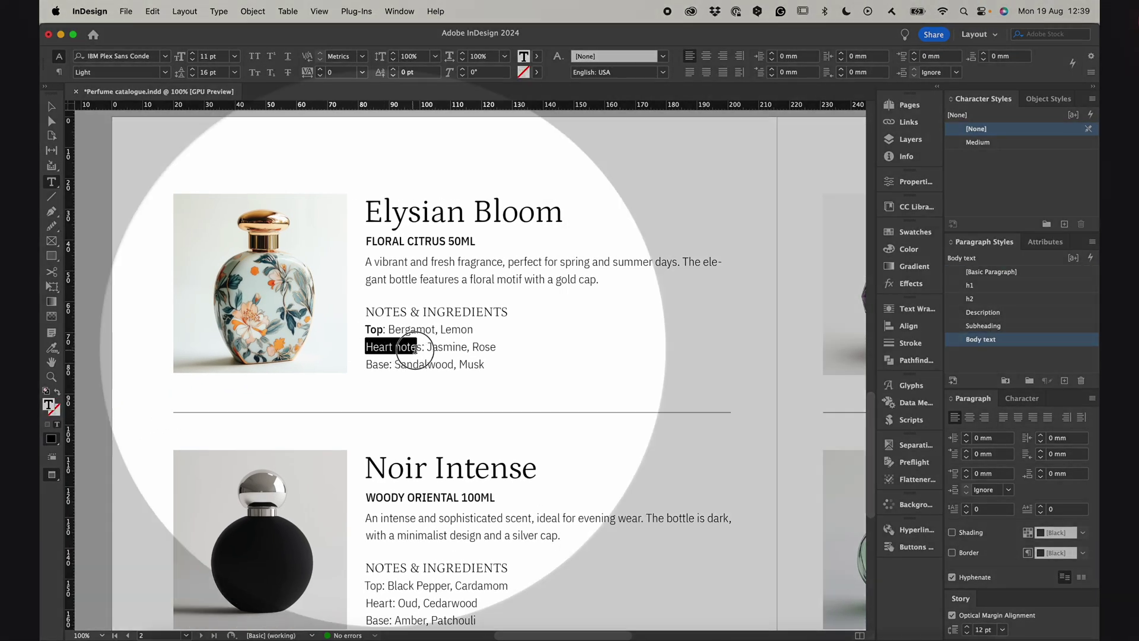
left_click(1006, 144)
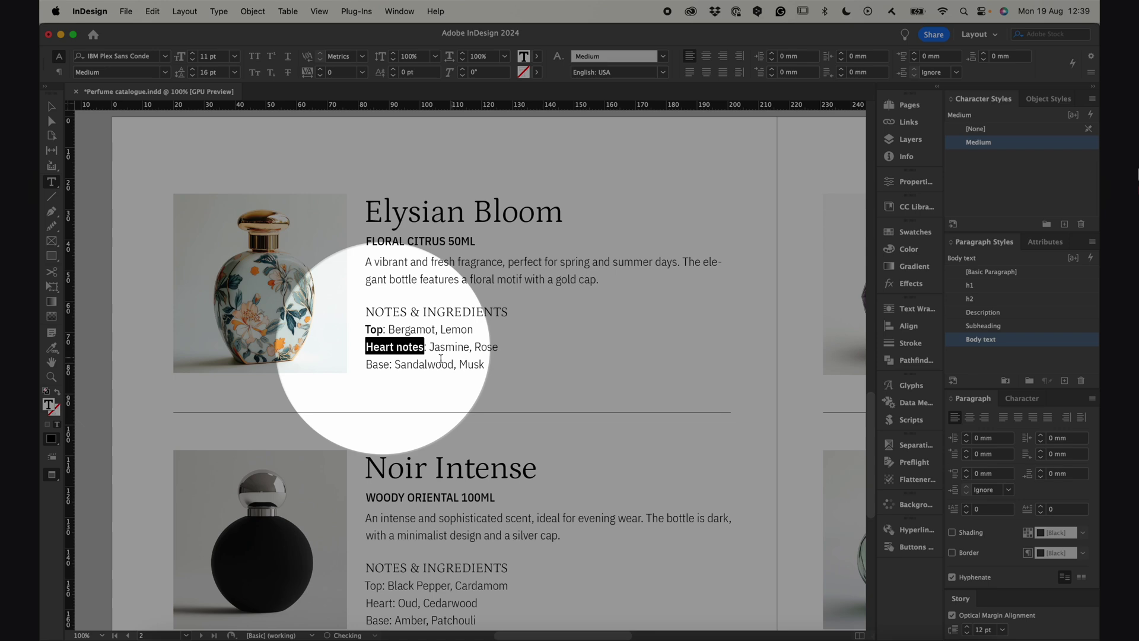
double_click(379, 364)
left_click(981, 146)
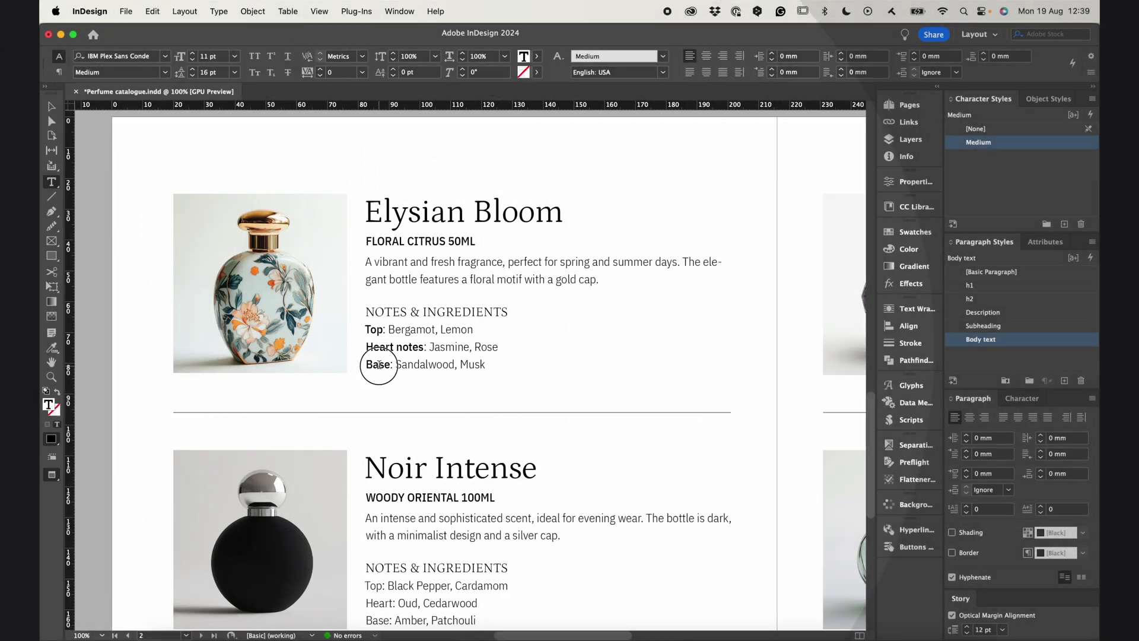
Reset the character style of the Top, Heart notes and Base lines in the Elysian Bloom entry to [None]
left_click_drag(485, 363, 364, 328)
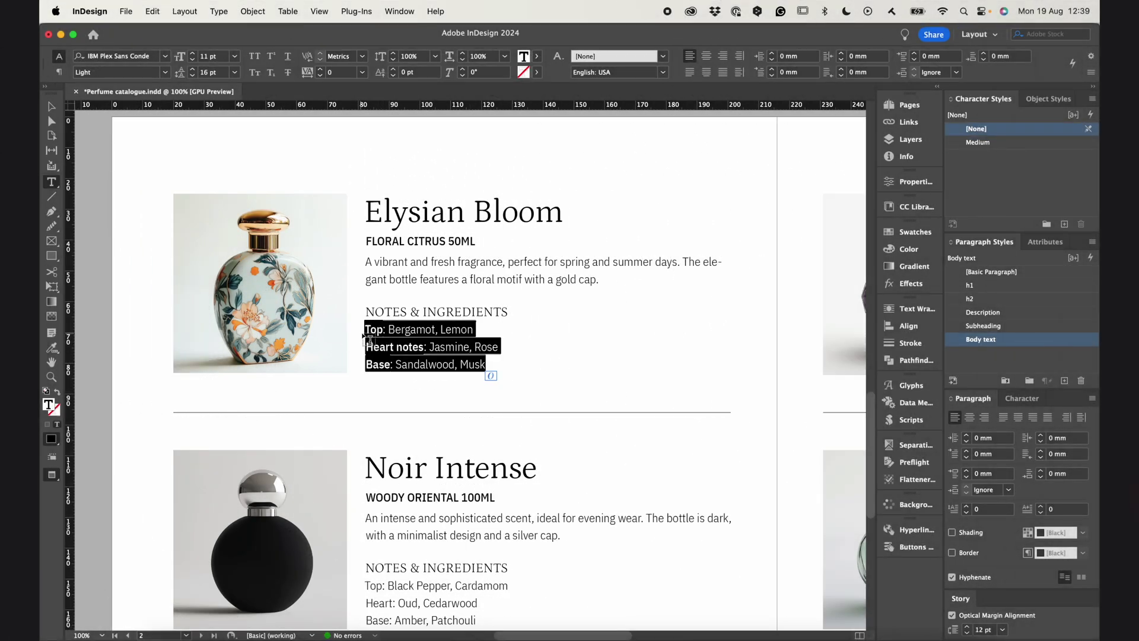
left_click(988, 128)
left_click(407, 357)
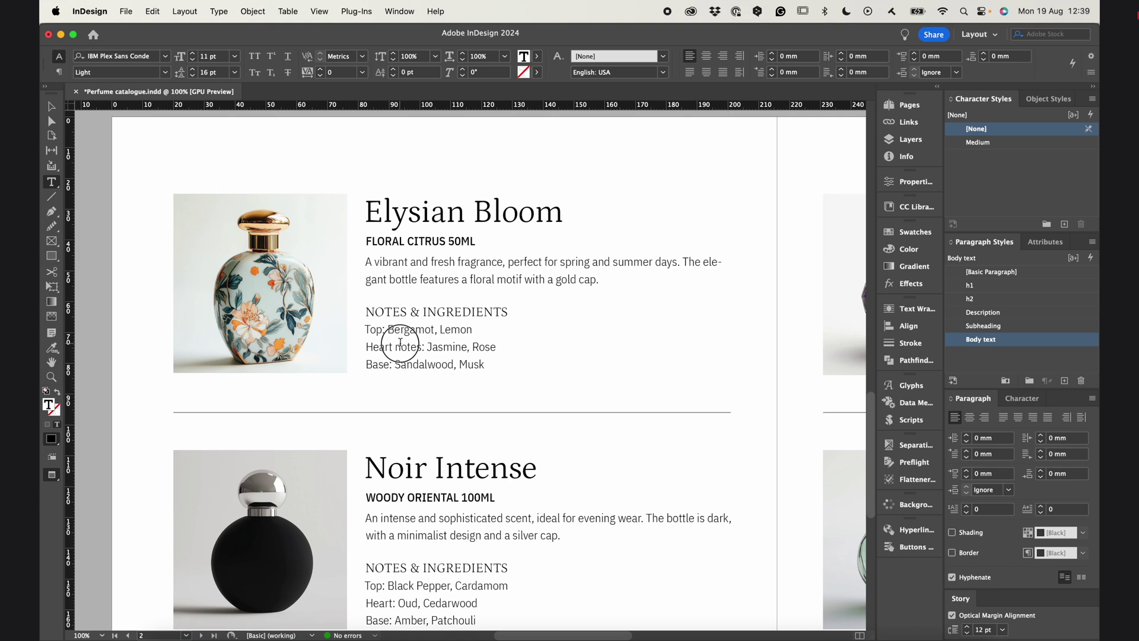
key("Escape")
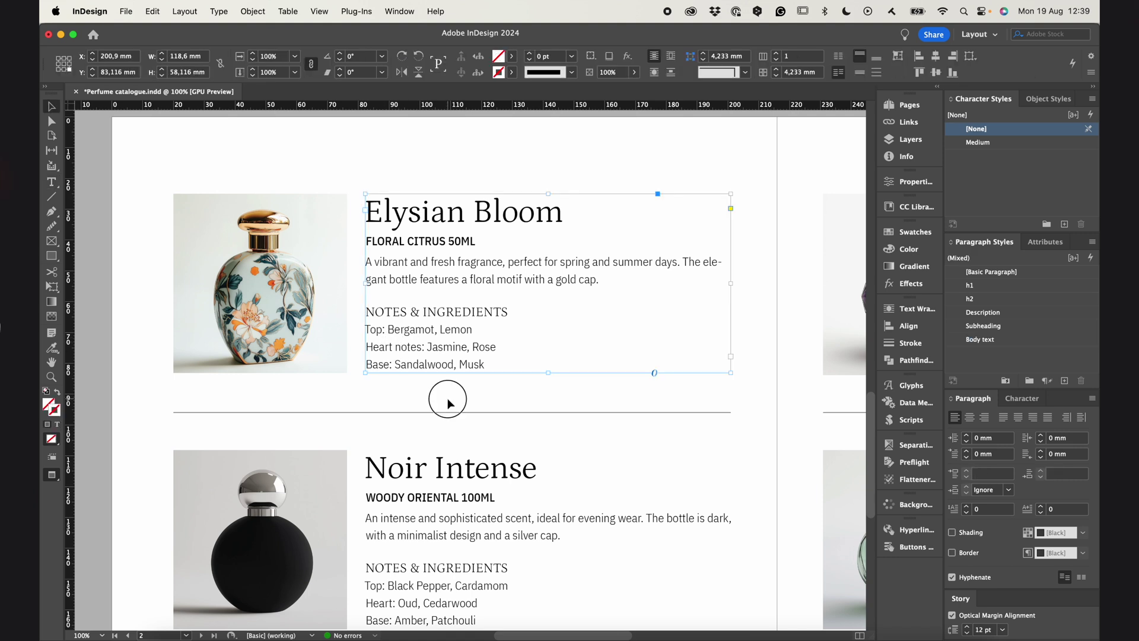
left_click(444, 394)
Add a nested style to the Body text paragraph style that applies the Medium character style
scroll(498, 374, "down", 2)
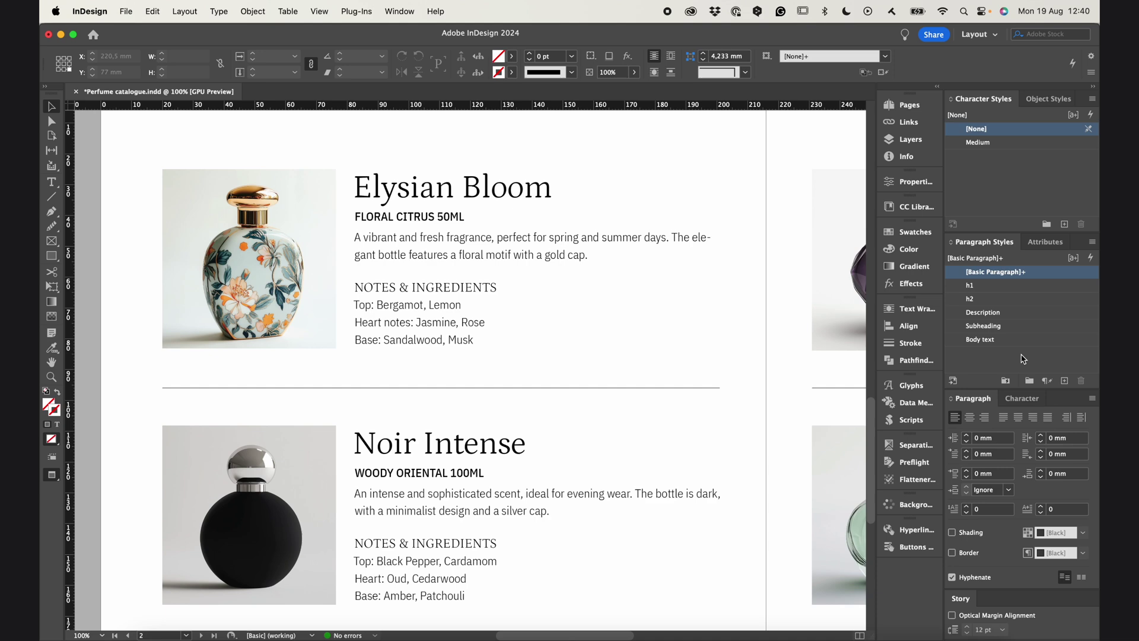
right_click(997, 339)
left_click(869, 407)
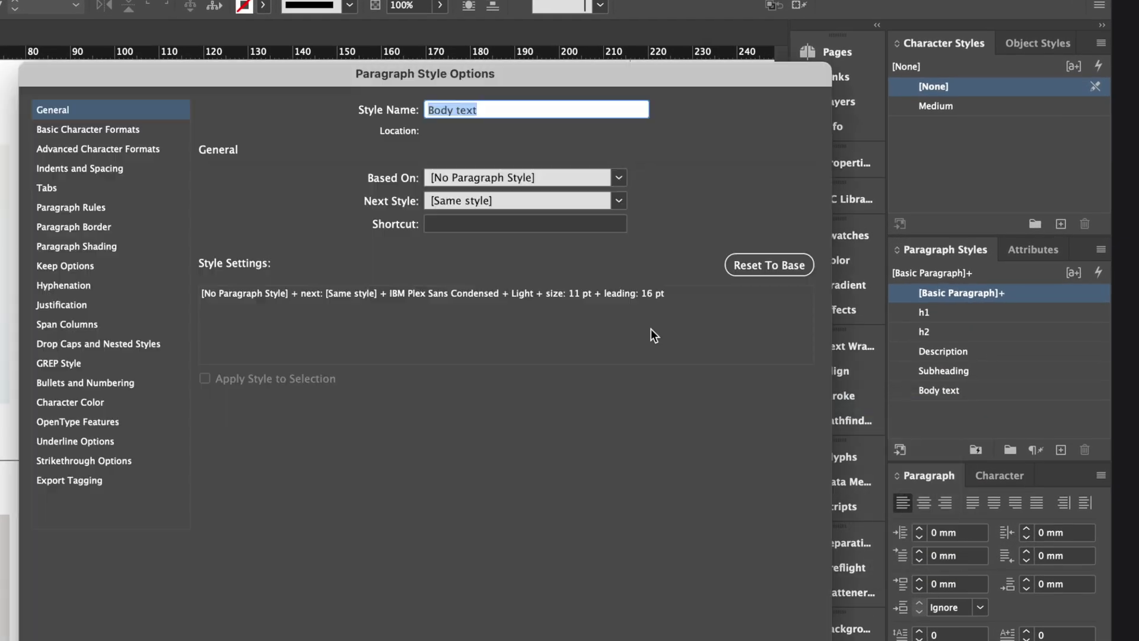
left_click(136, 345)
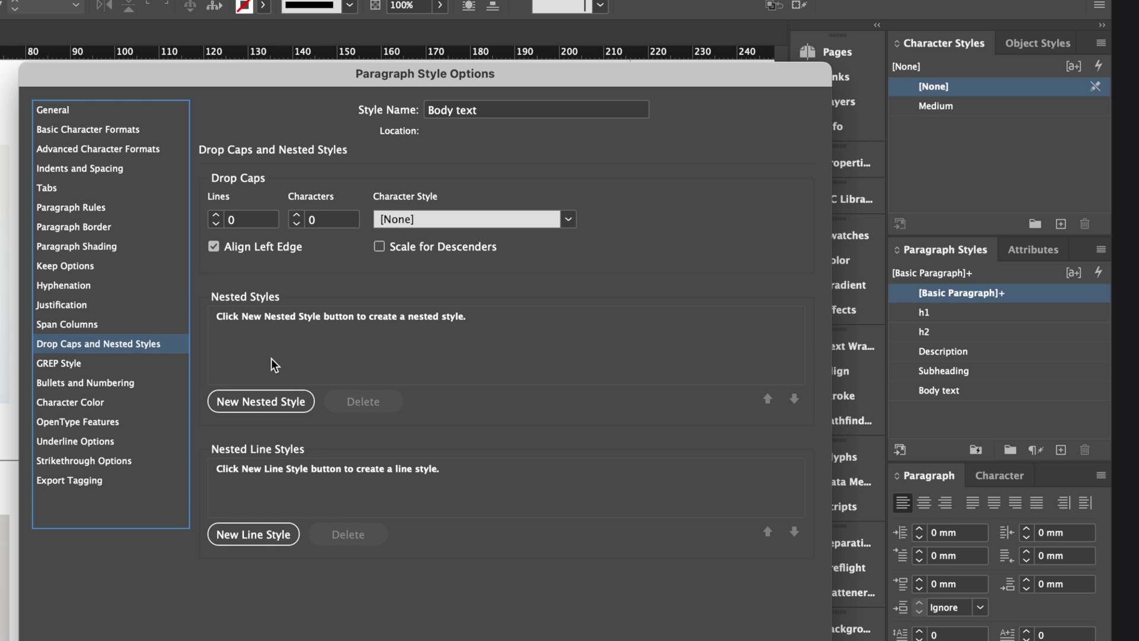
left_click(260, 403)
left_click(336, 315)
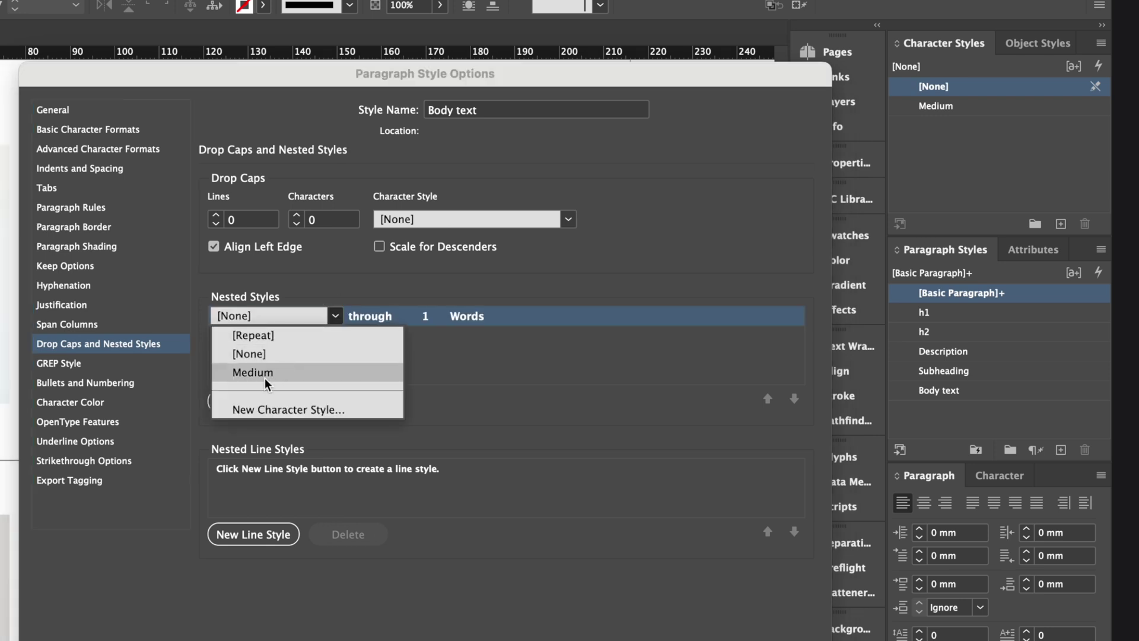
left_click(297, 372)
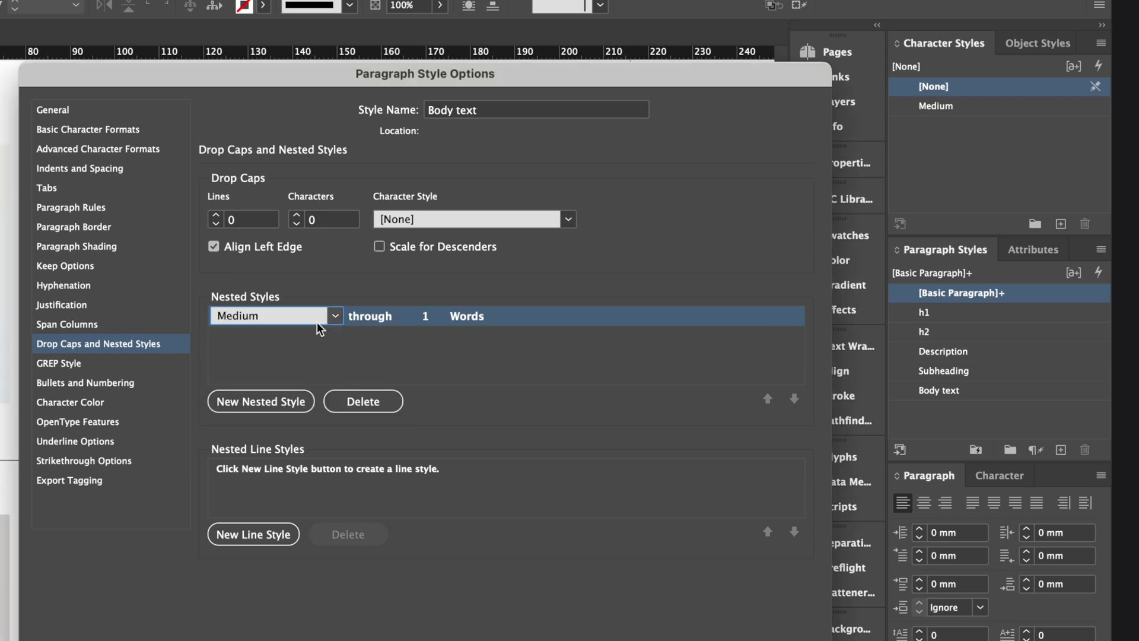
Review the repeat count and unit choices of the nested Medium style, then save the Body text style with Medium through 1 Words
left_click(491, 315)
left_click(535, 316)
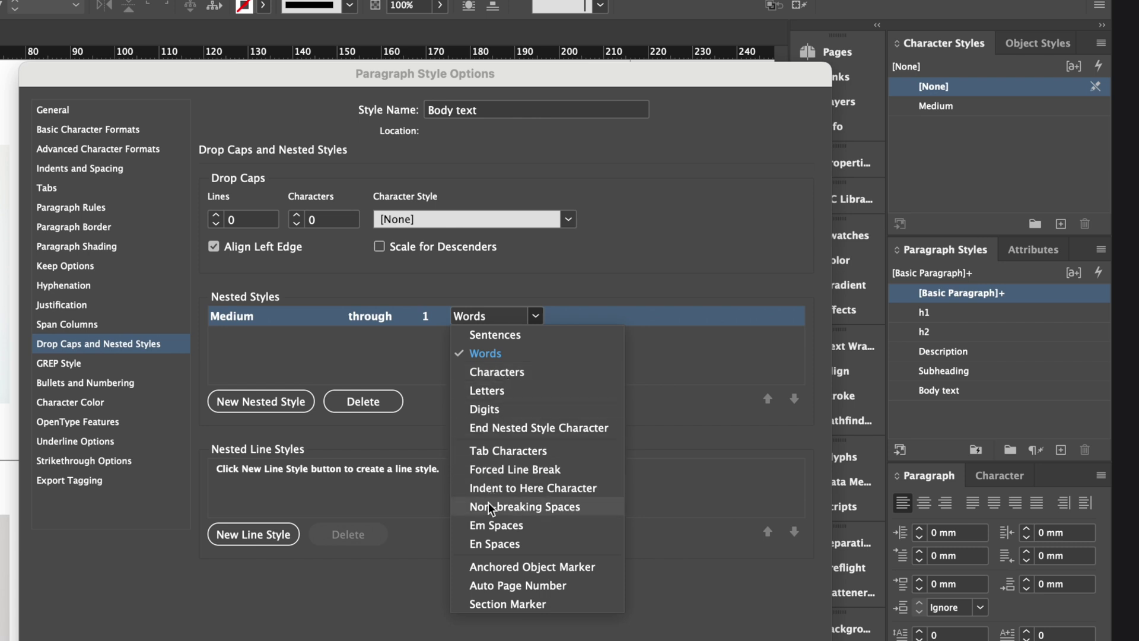
left_click(536, 317)
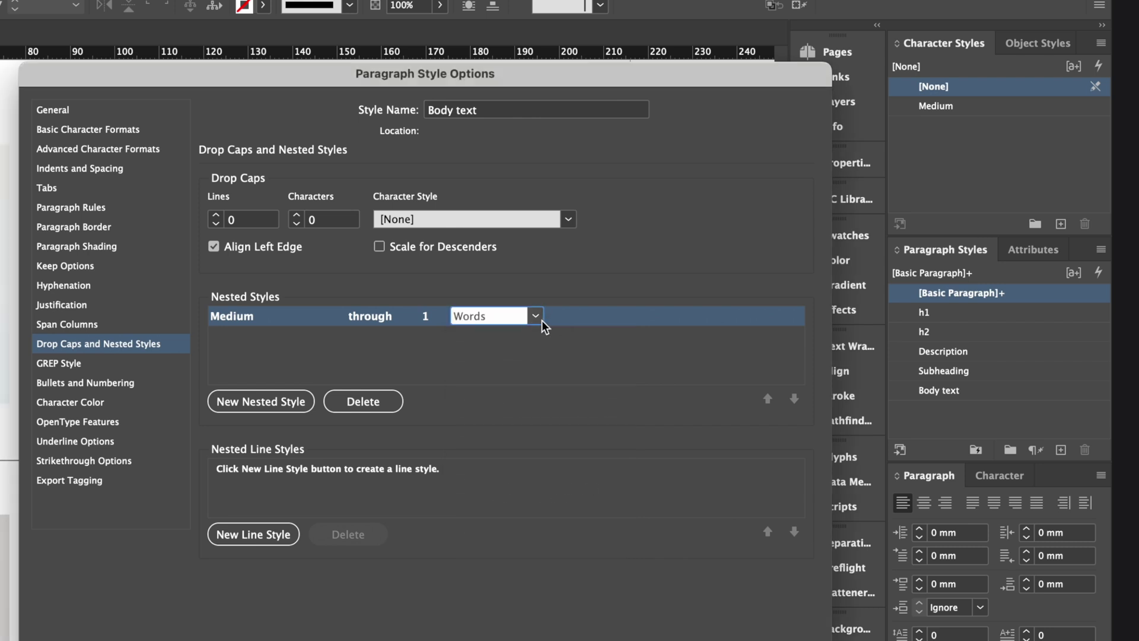
left_click(430, 316)
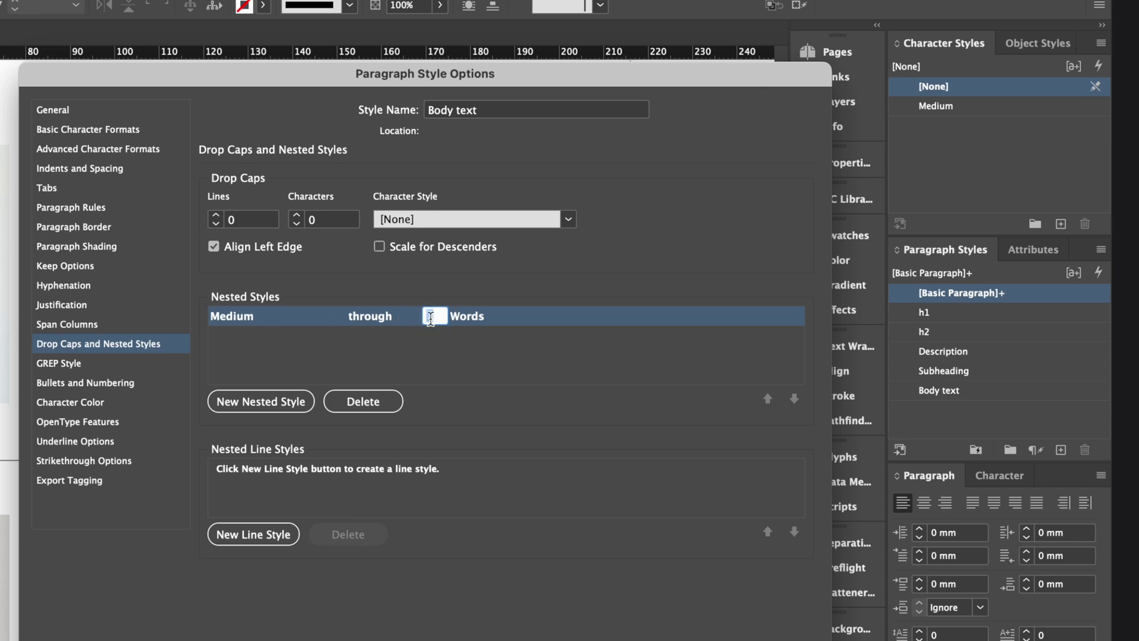
left_click(488, 317)
left_click(478, 331)
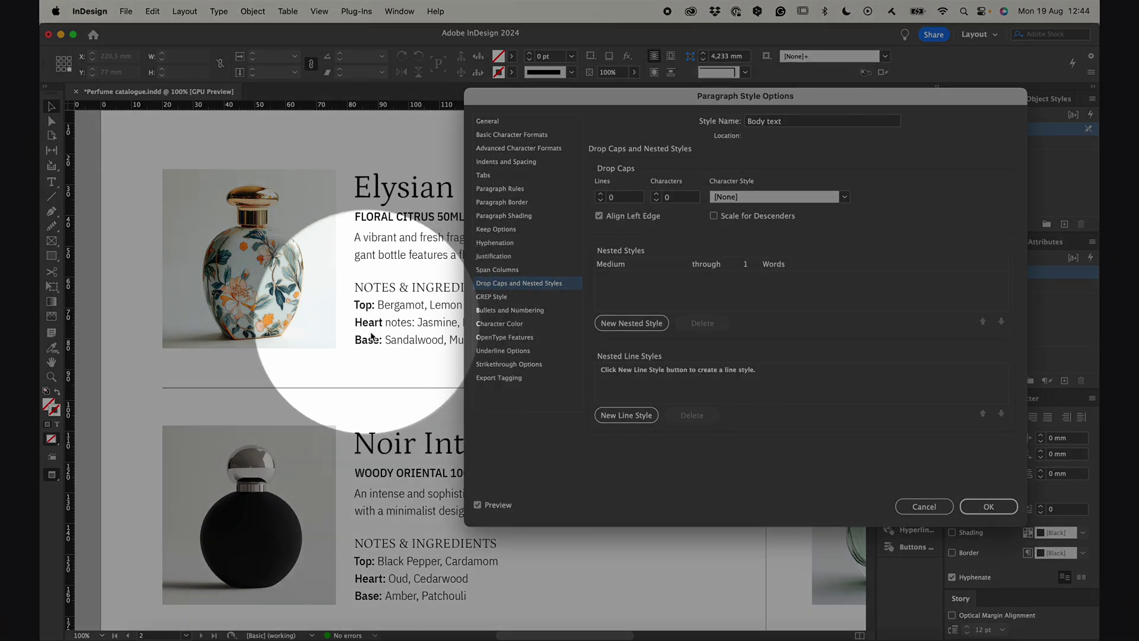
left_click(988, 506)
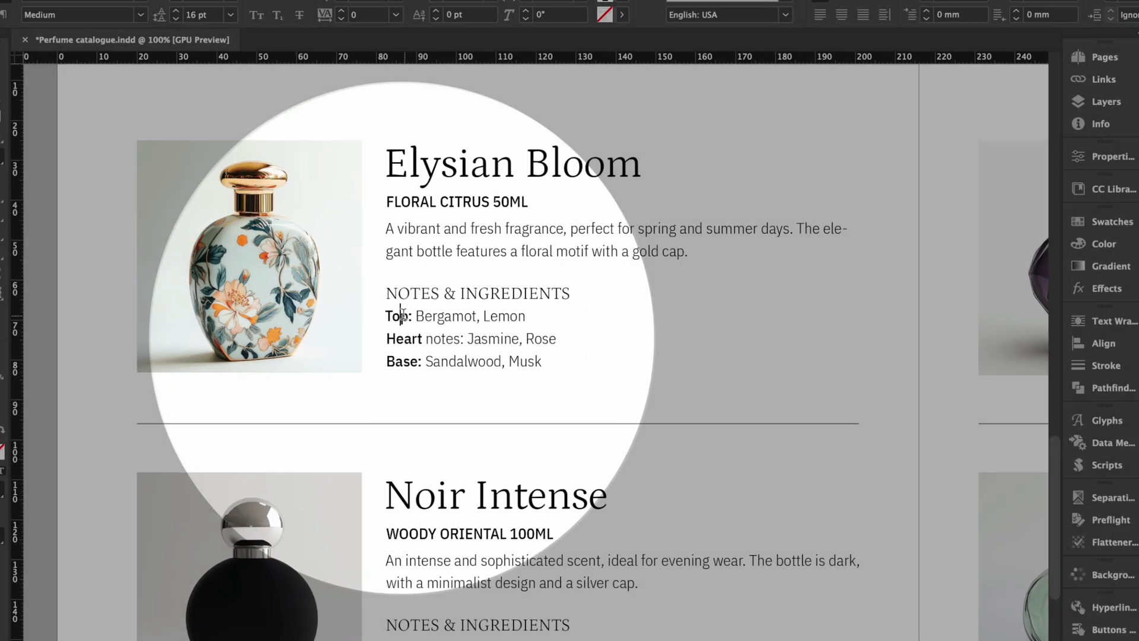
Examine how the nested style formats the Top, Heart notes and Base labels and their colons in the Elysian Bloom entry
double_click(401, 316)
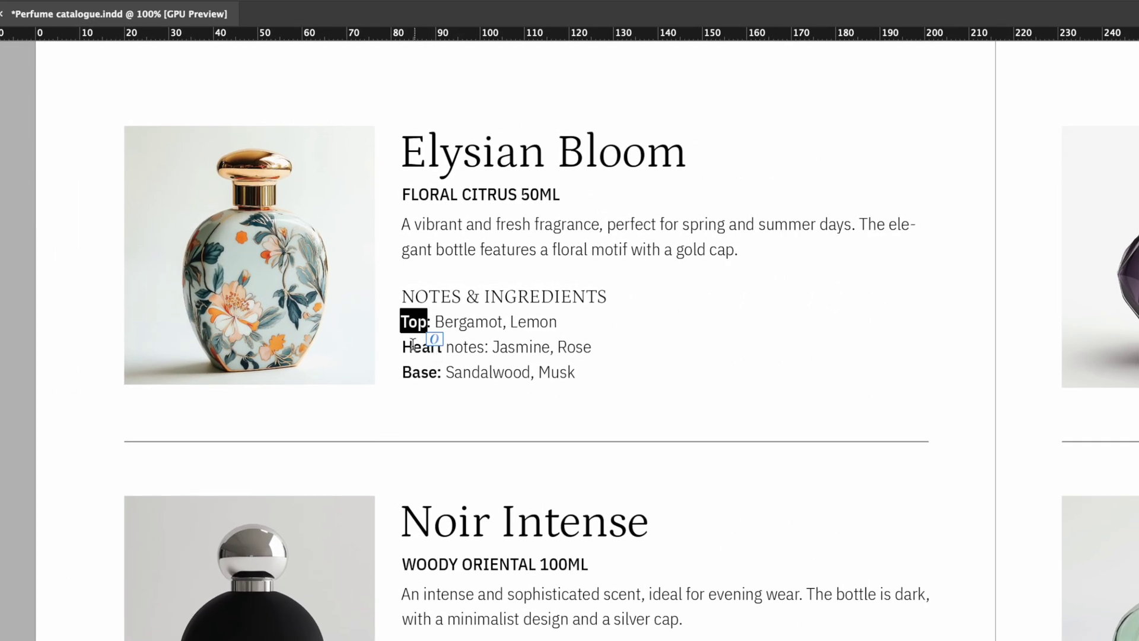
left_click_drag(402, 347, 491, 350)
key("Escape")
key("ctrl+shift+a")
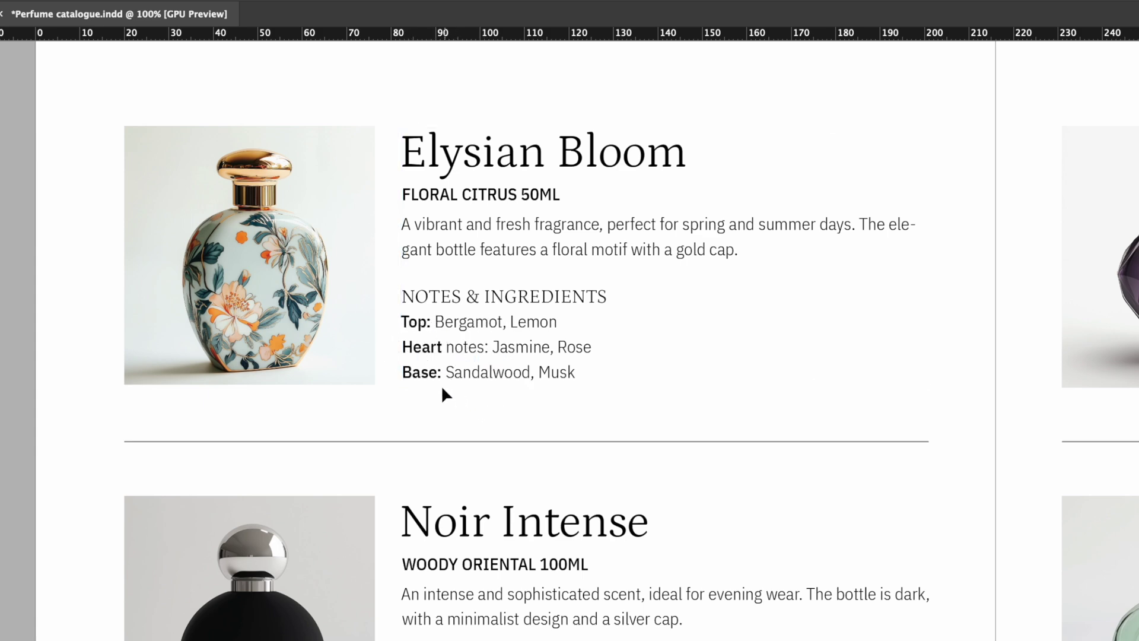
scroll(440, 385, "up", 1)
scroll(438, 374, "right", 2)
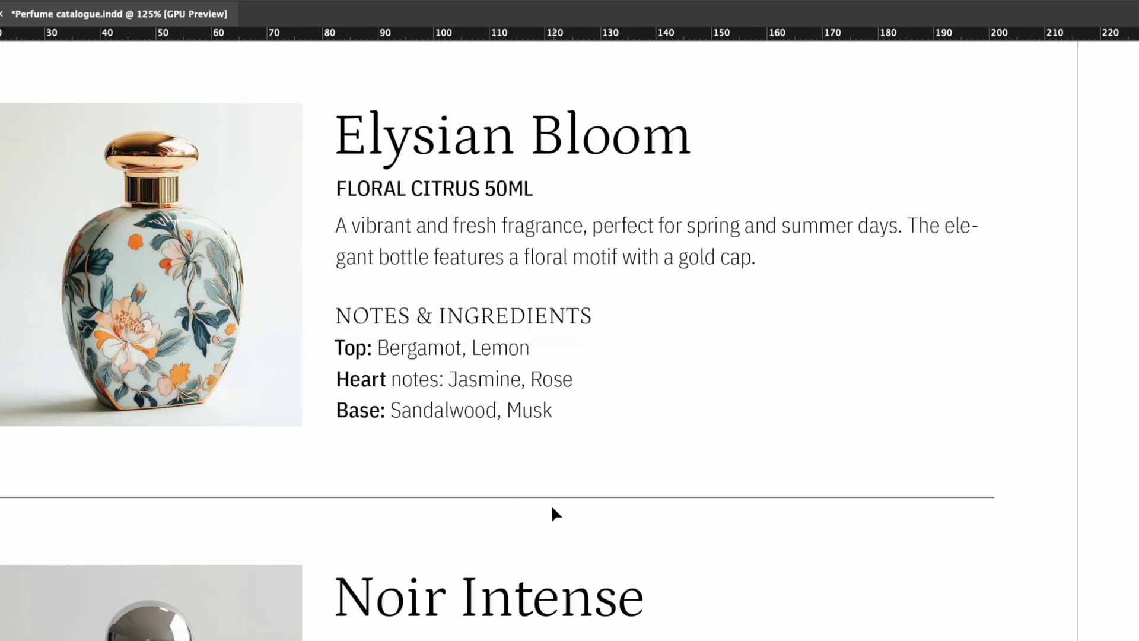
double_click(368, 348)
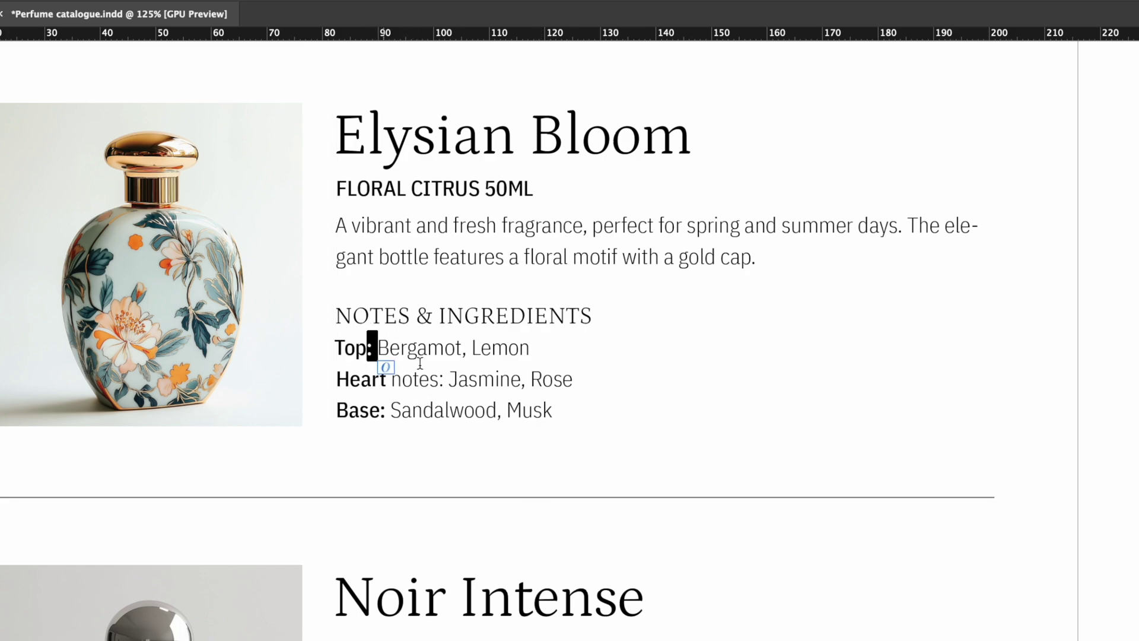
left_click(441, 377)
Edit the Body text paragraph style so its nested Medium style runs through 1 colon (:)
right_click(973, 351)
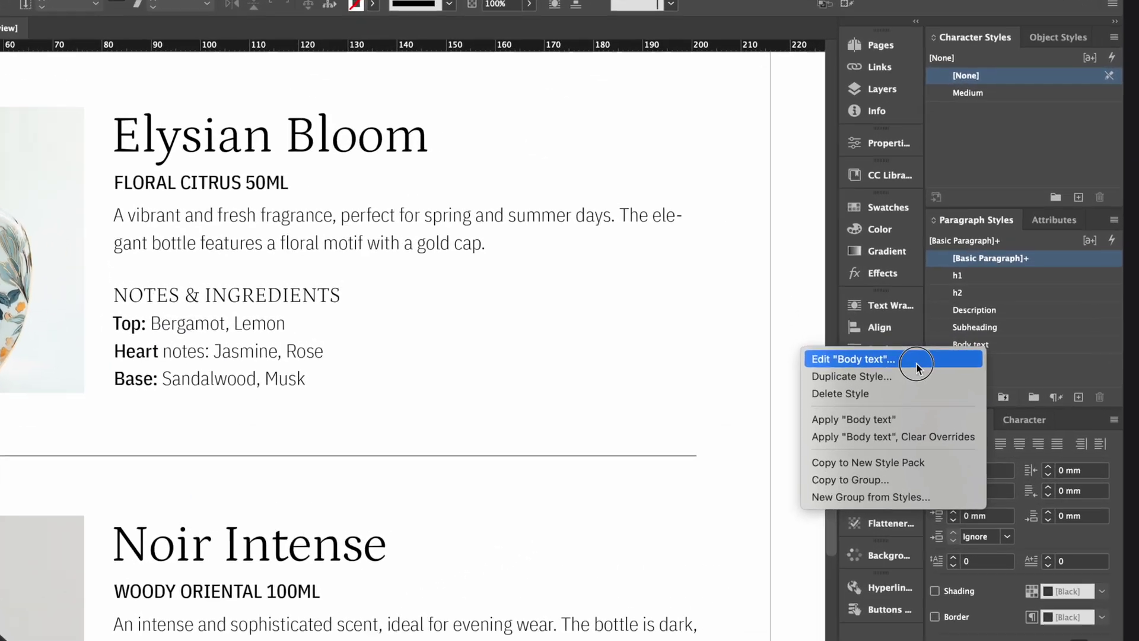
left_click(887, 363)
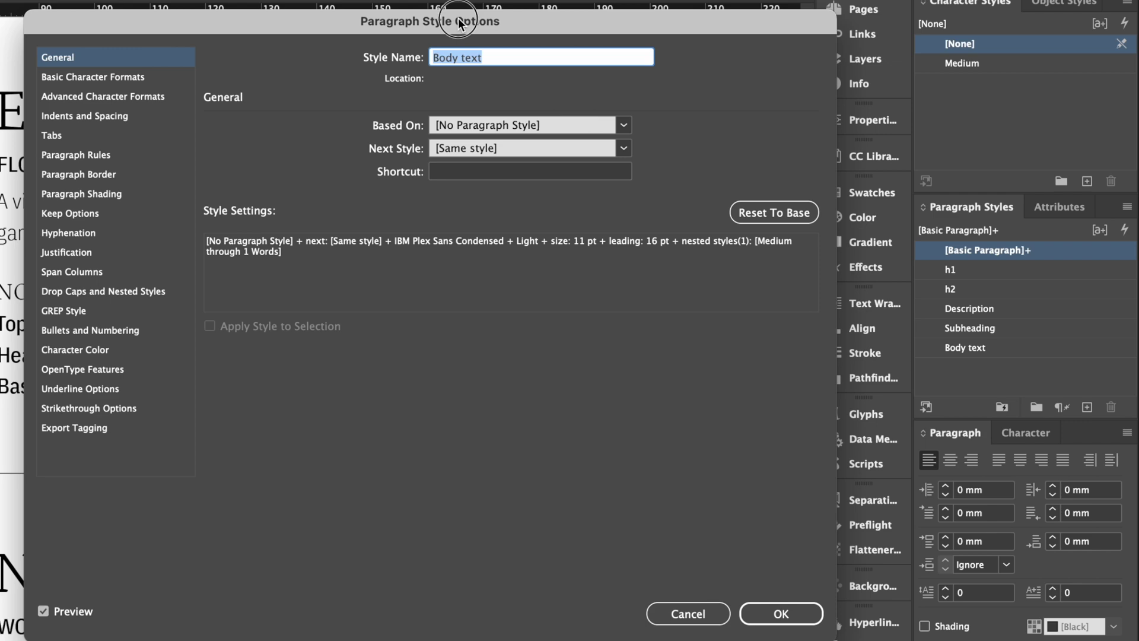
left_click(345, 267)
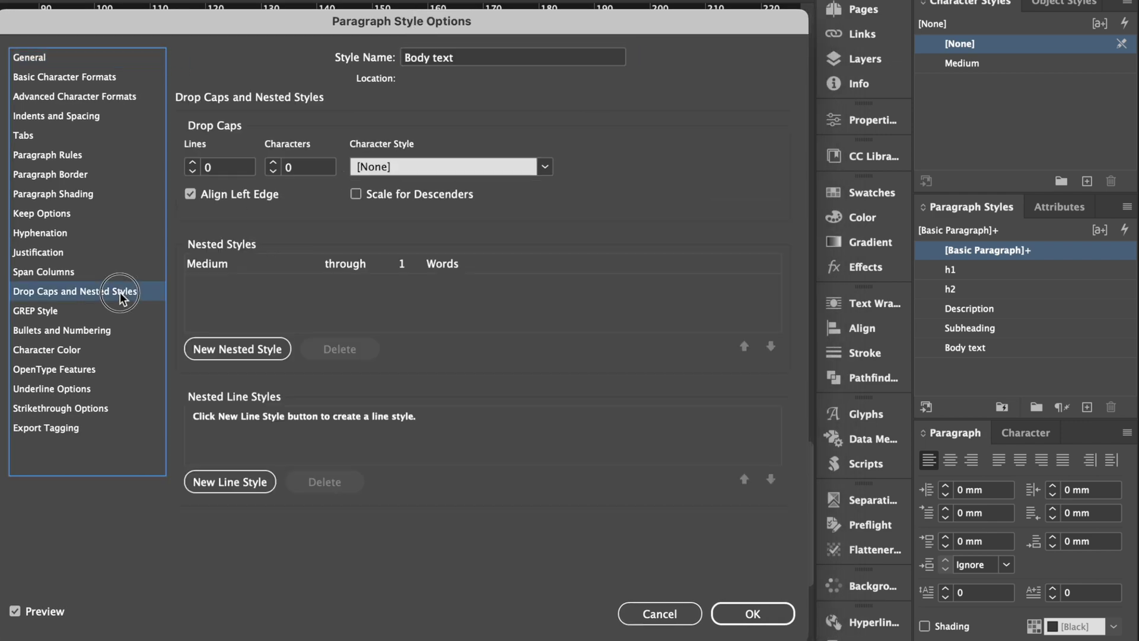
left_click(443, 264)
type(":")
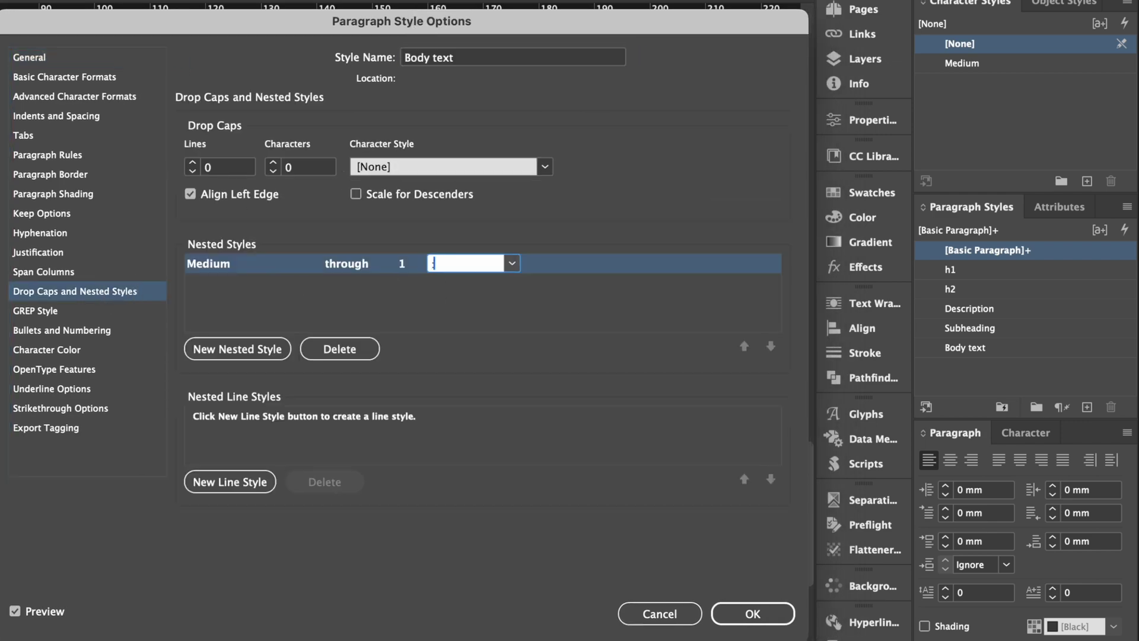
left_click(433, 302)
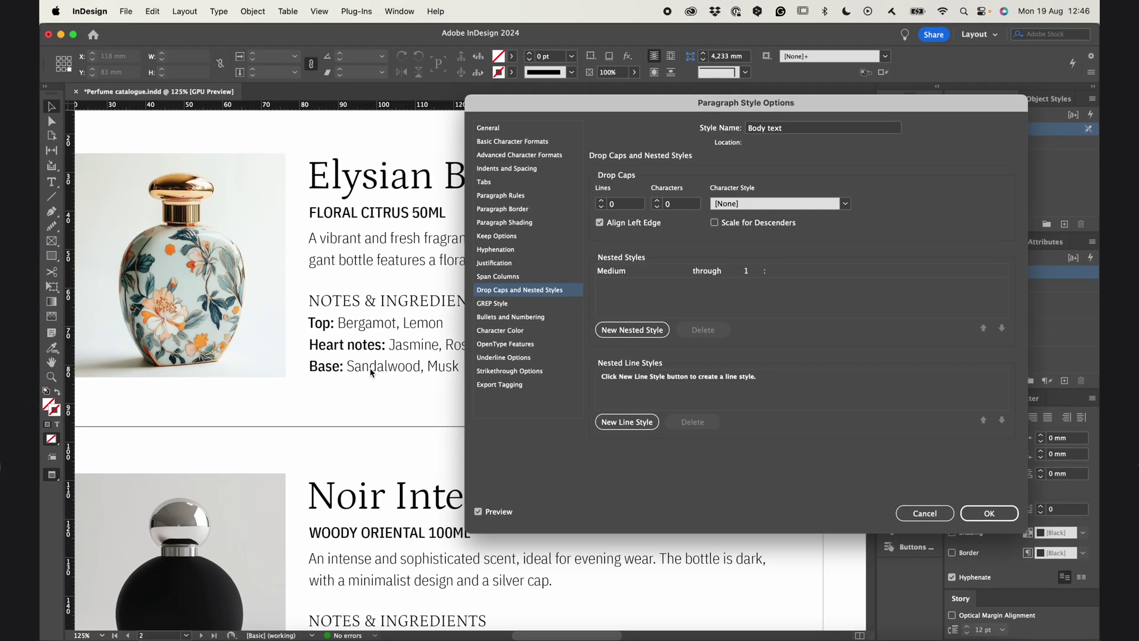
left_click(989, 513)
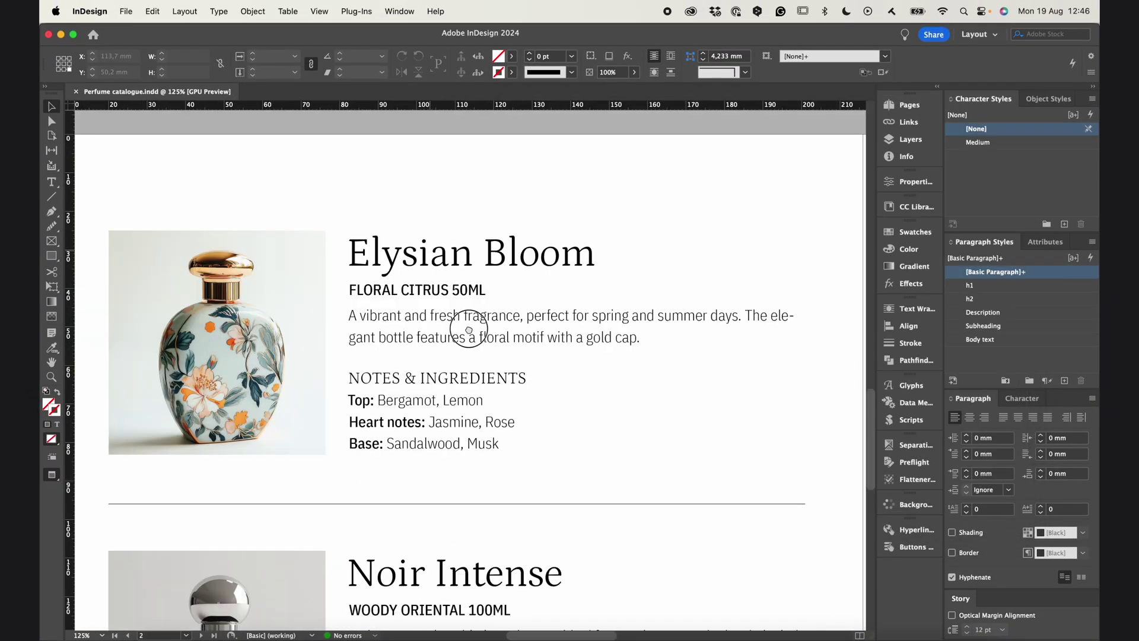
Examine the 50ML volume at the end of the Floral Citrus line in the Elysian Bloom entry
scroll(497, 356, "up", 1)
left_click_drag(410, 337, 470, 348)
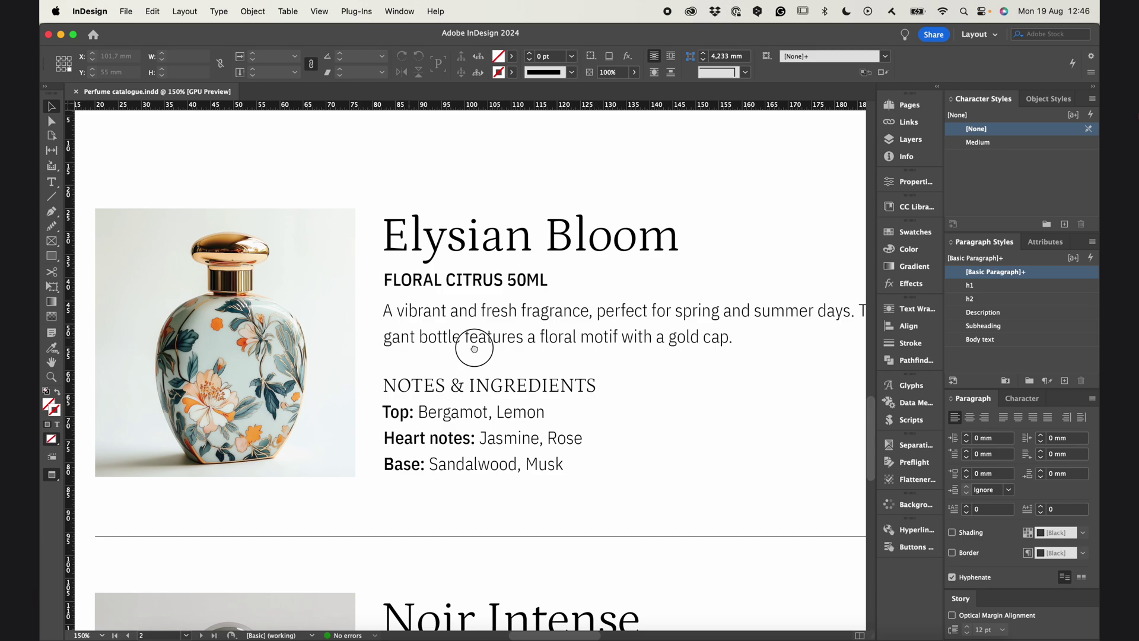
double_click(542, 279)
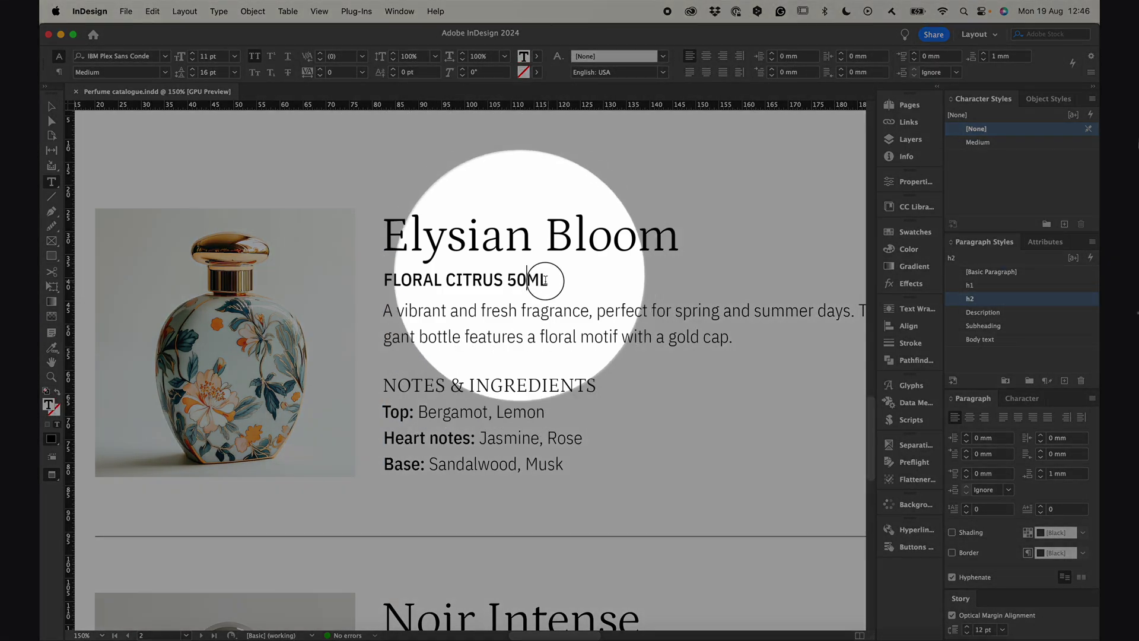
left_click_drag(542, 279, 508, 279)
key("Escape")
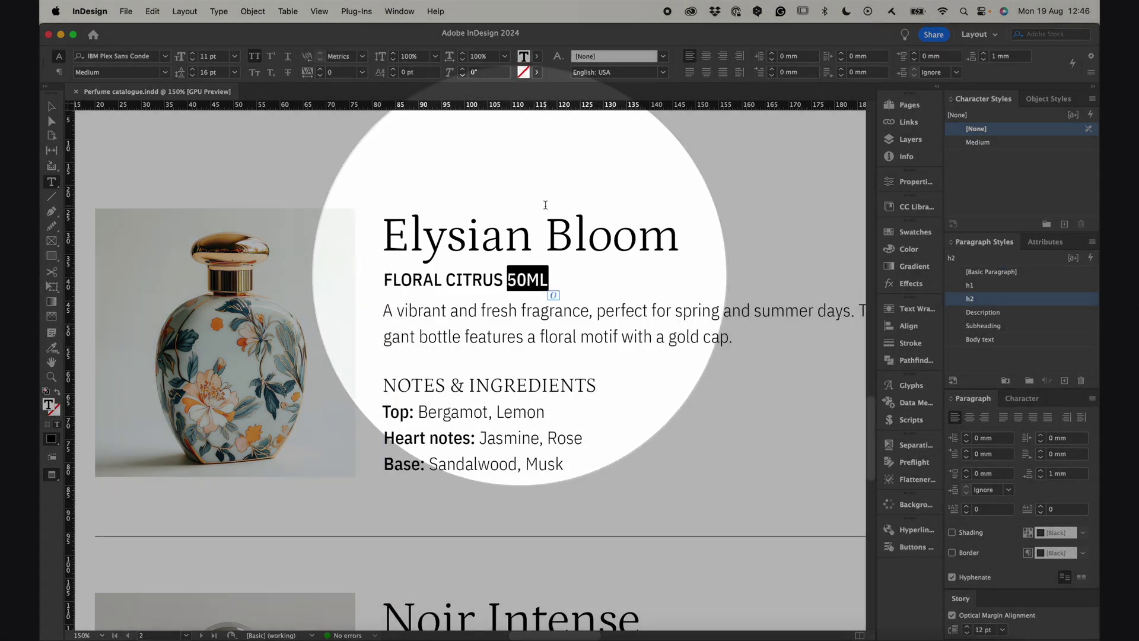
Edit the h2 paragraph style and add a new nested style to it
scroll(541, 203, "right", 5)
right_click(971, 299)
left_click(972, 309)
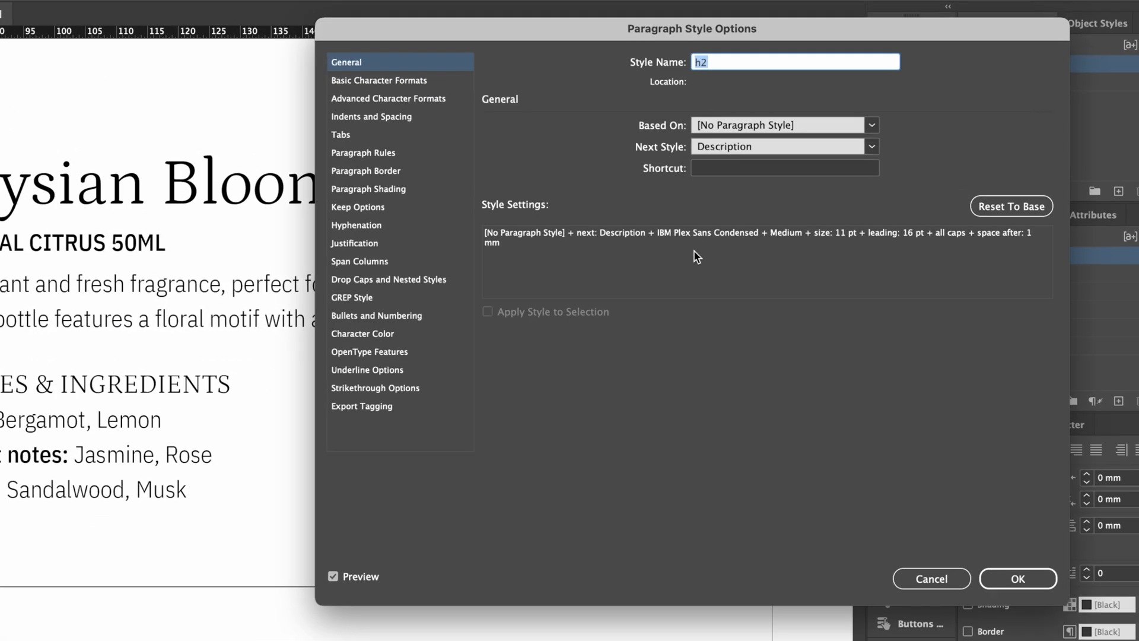
left_click_drag(693, 12, 522, 34)
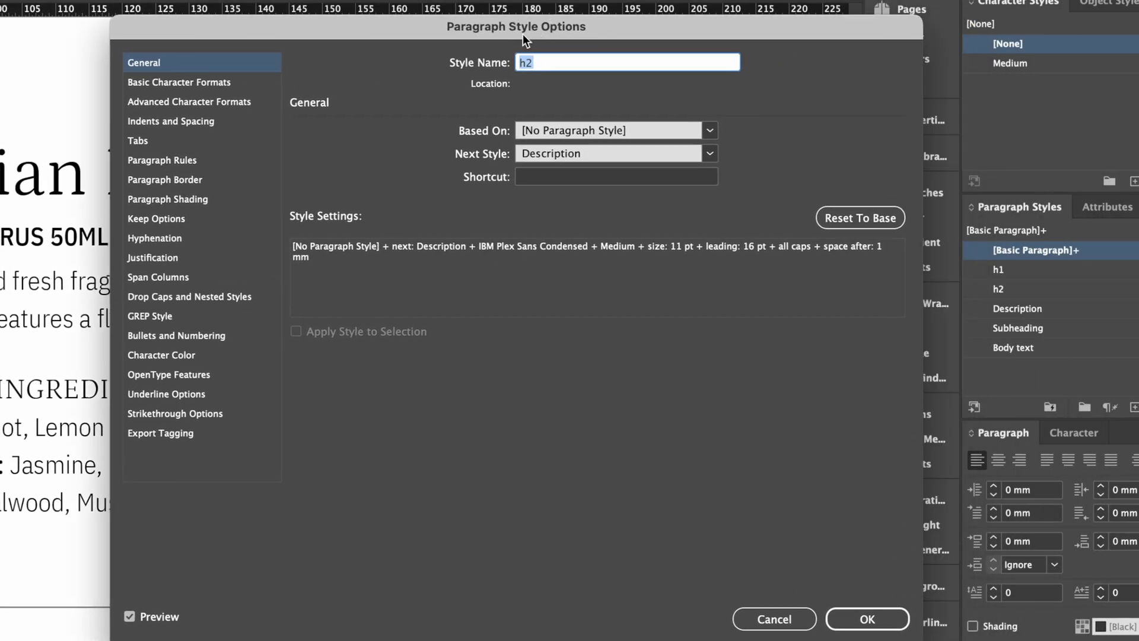
left_click(211, 296)
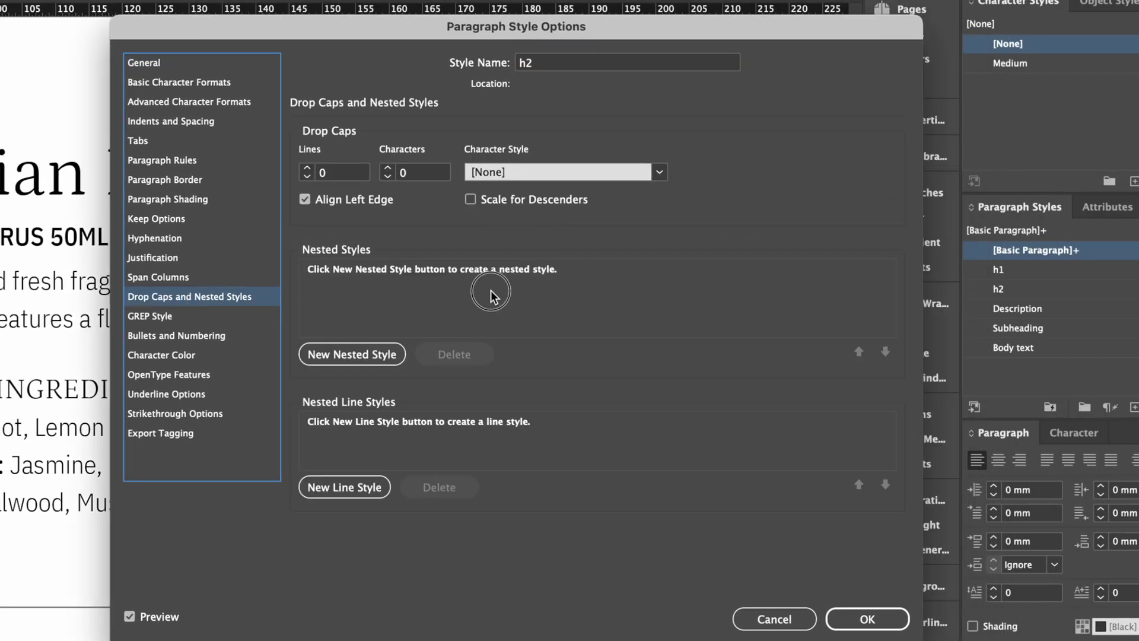
left_click(369, 359)
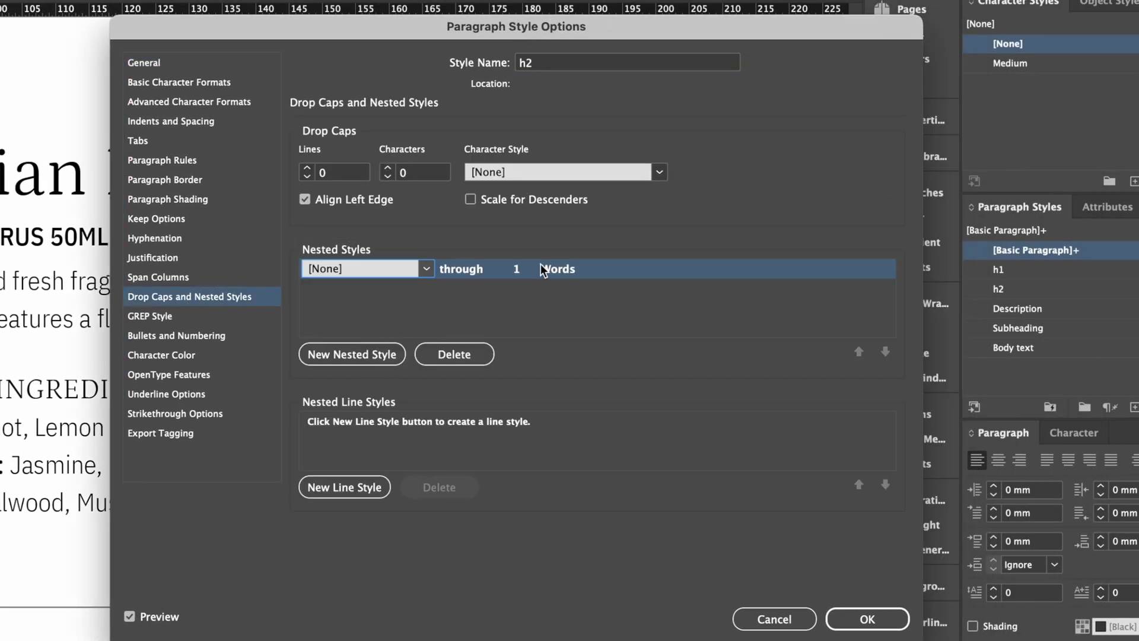
Set the h2 style's first nested style to apply [None] up to 1 Digits
left_click(500, 273)
left_click(489, 309)
left_click(524, 268)
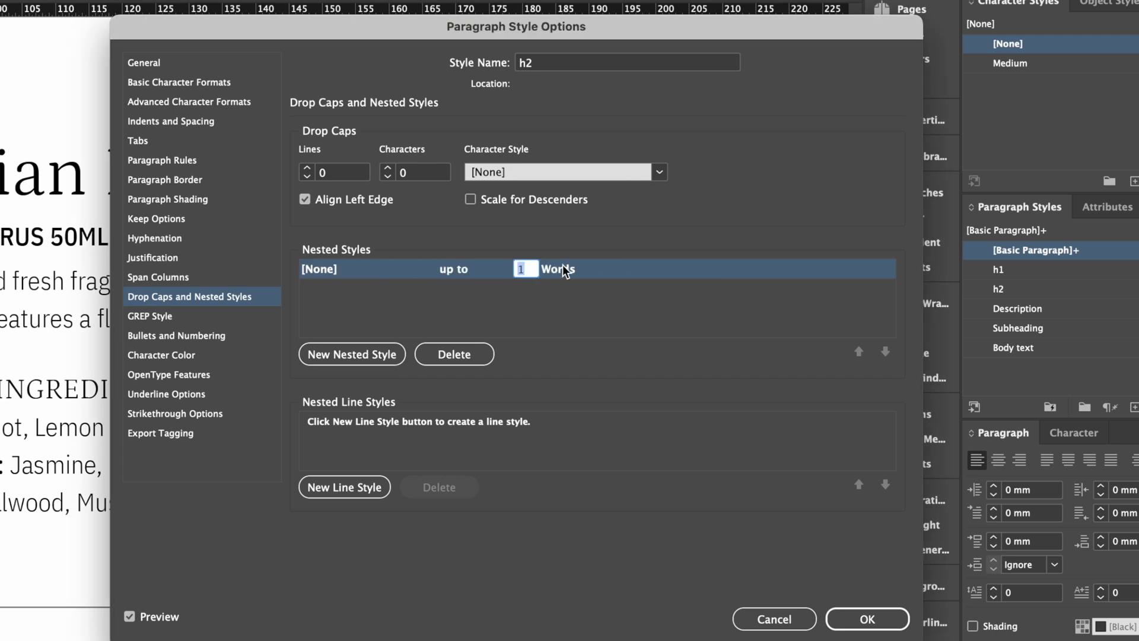
left_click(562, 270)
left_click(623, 269)
left_click(613, 358)
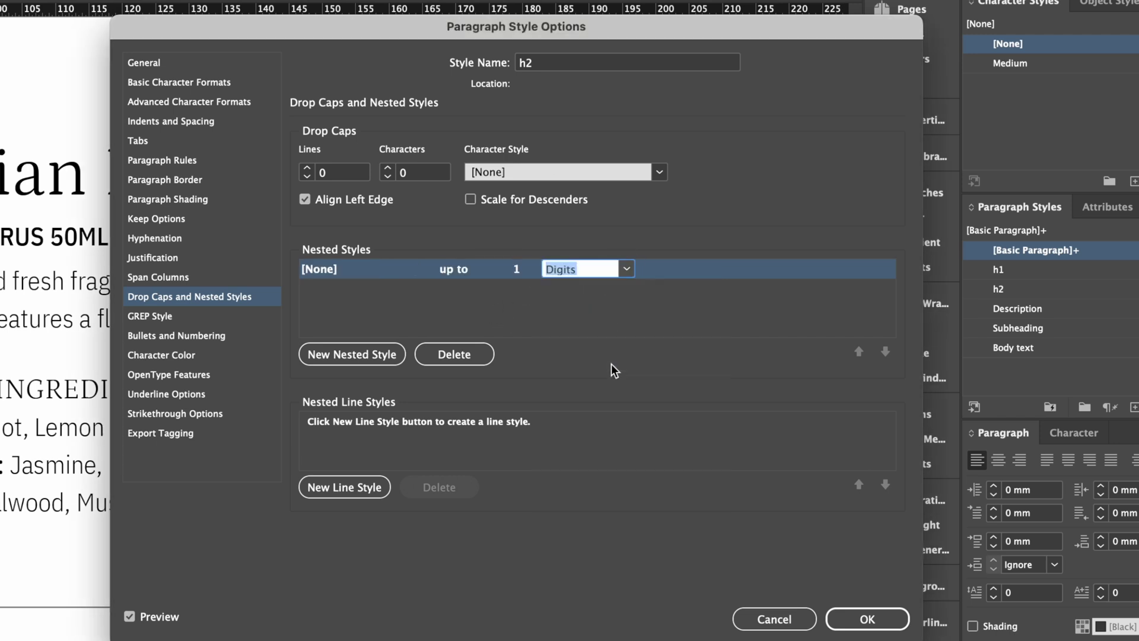
left_click(611, 364)
left_click_drag(489, 20, 673, 14)
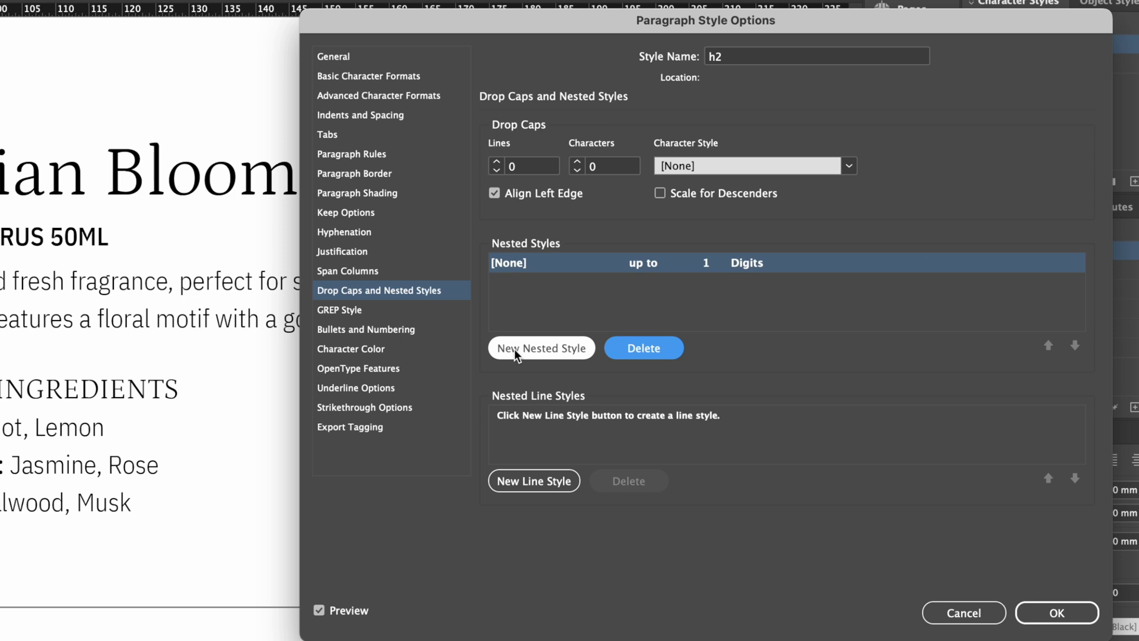
Add a second nested style to h2 using a new character style named "Grey" coloured [Black] with a 50% tint
left_click(514, 349)
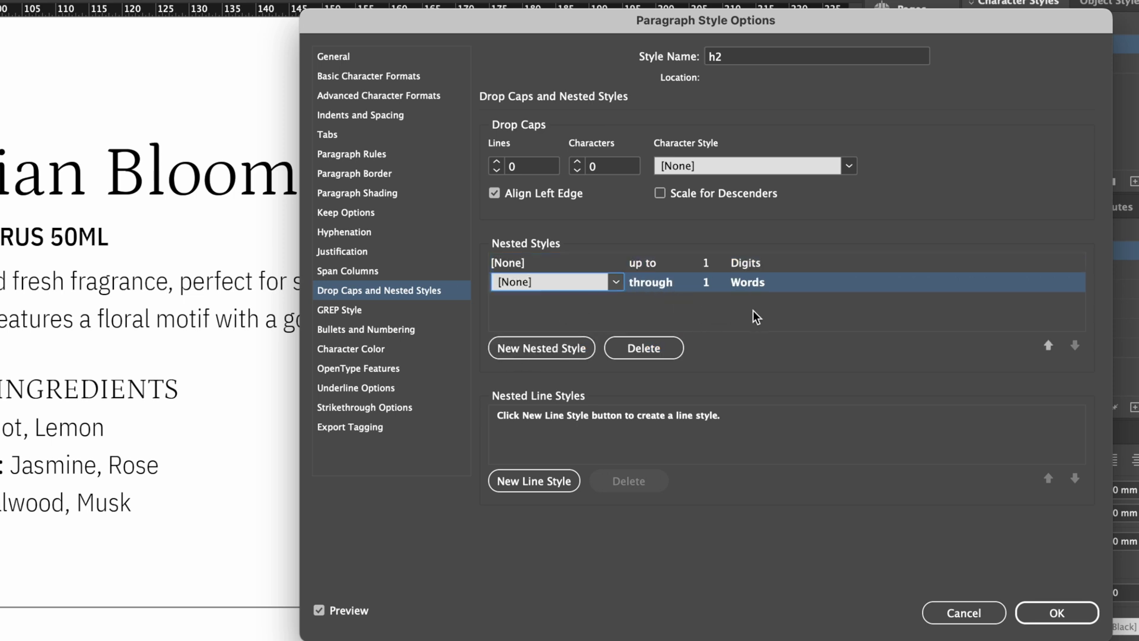
left_click(615, 282)
left_click(560, 374)
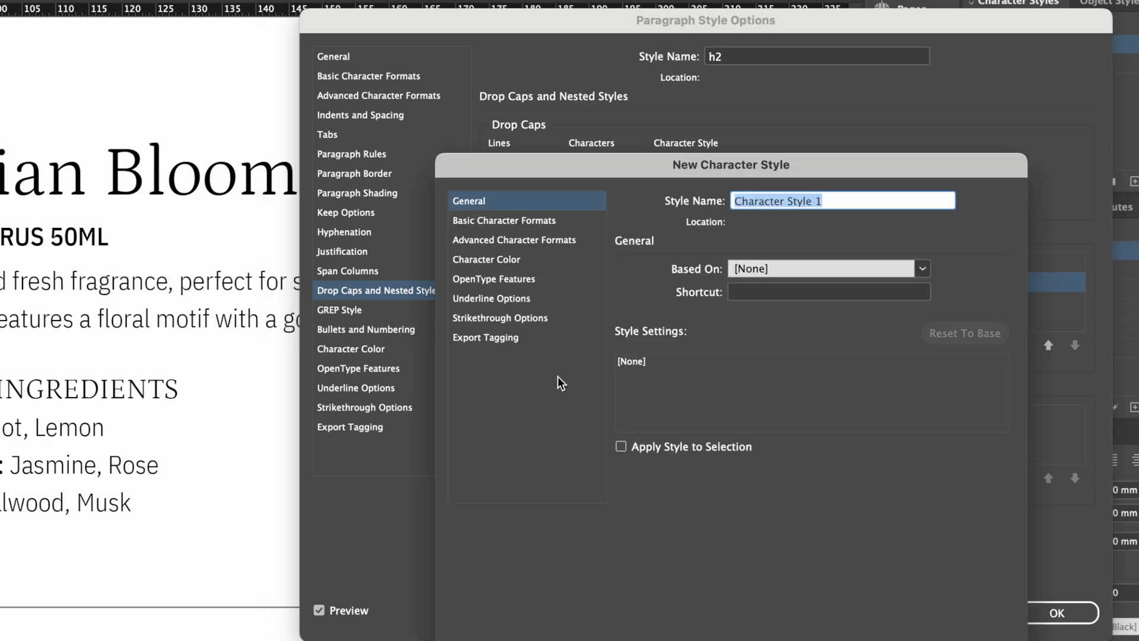
key("BackSpace")
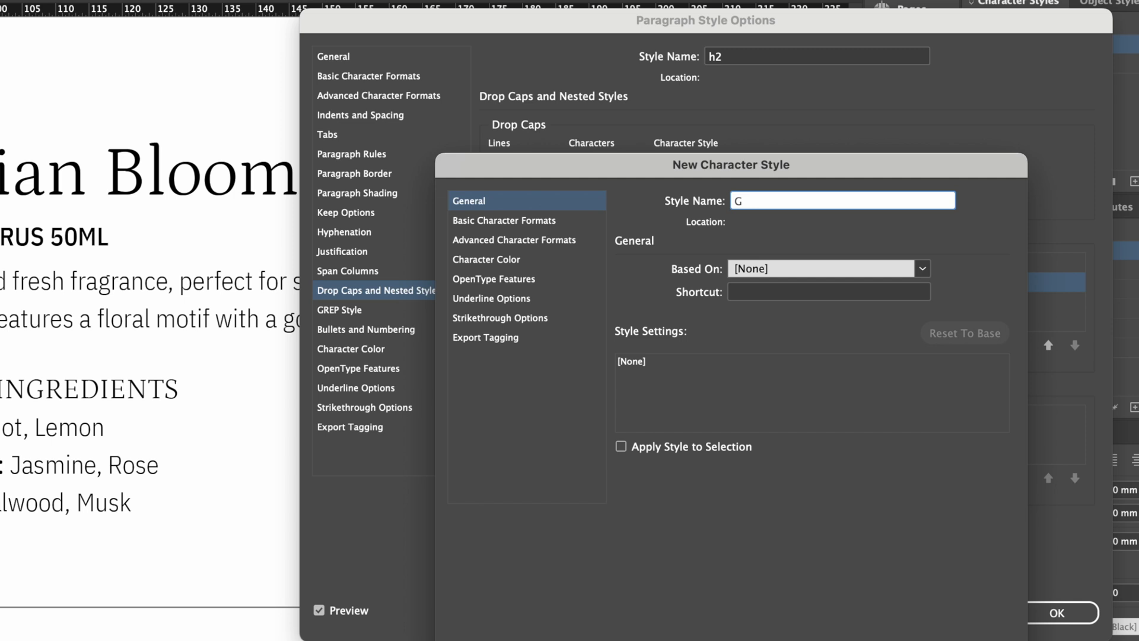
left_click(486, 259)
left_click(784, 422)
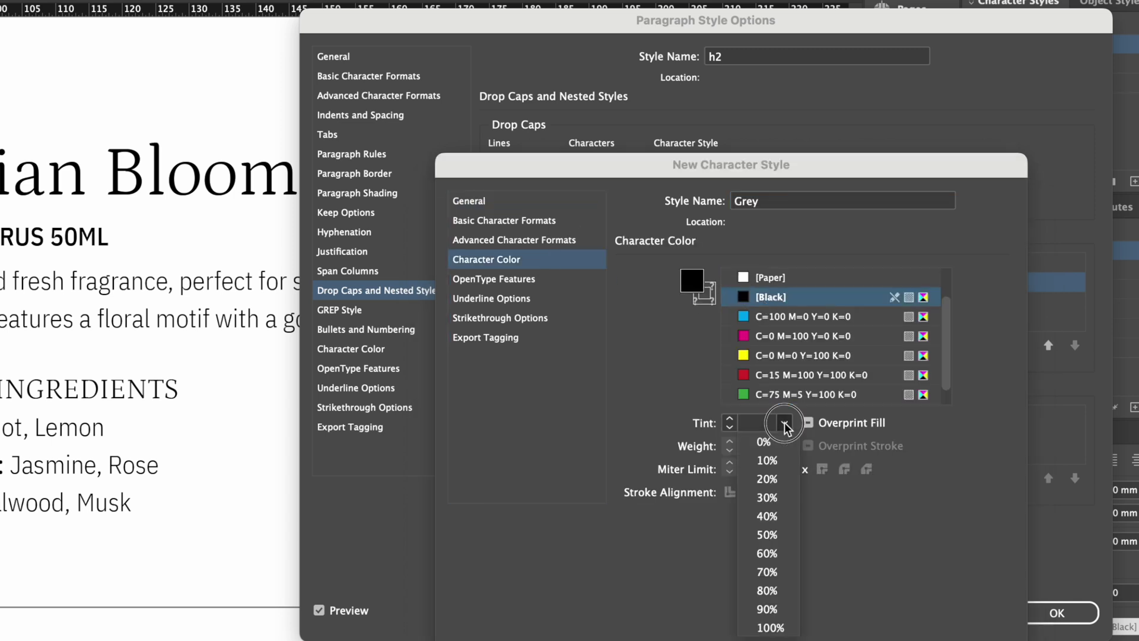
left_click(765, 533)
key("Return")
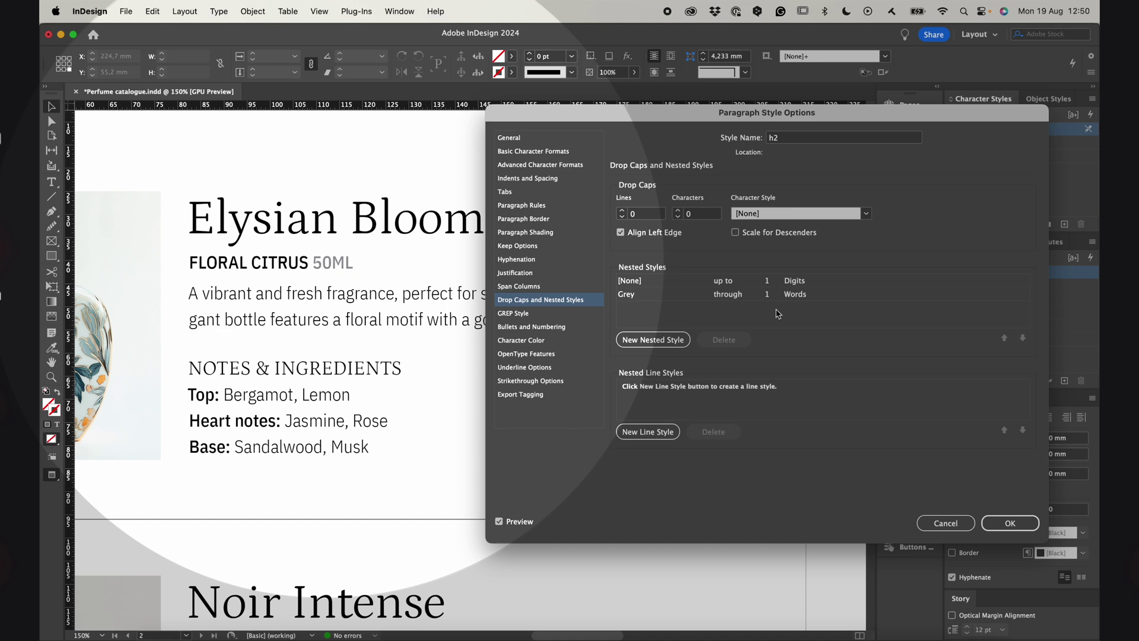
Set the Grey nested style in h2 to apply up to 1 Letters
left_click(735, 320)
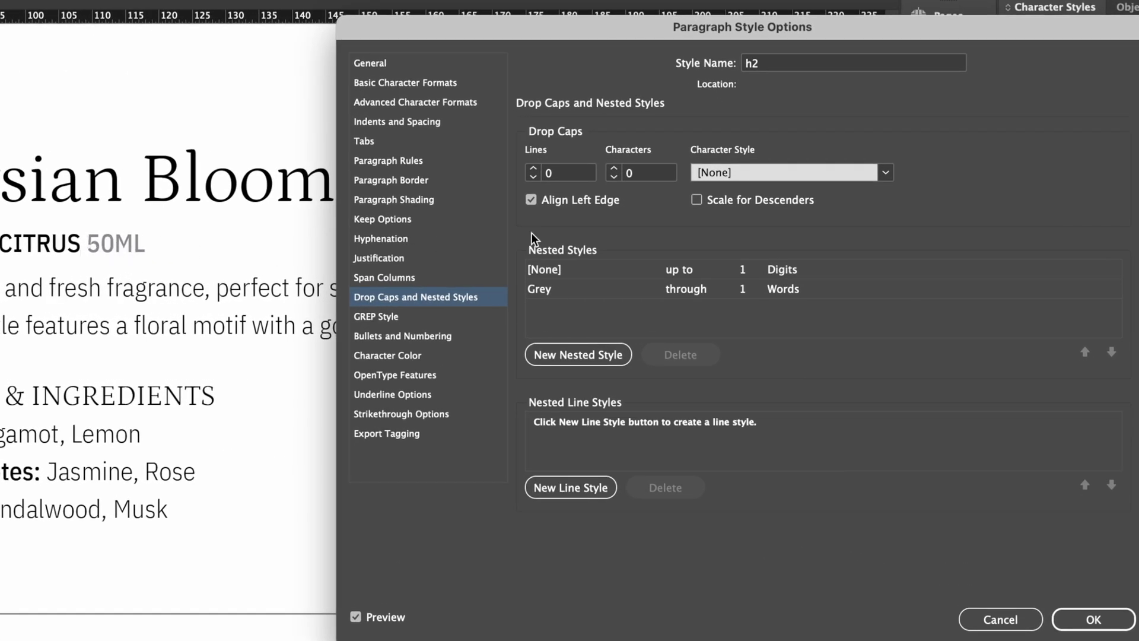
left_click(682, 289)
left_click(727, 289)
left_click(729, 323)
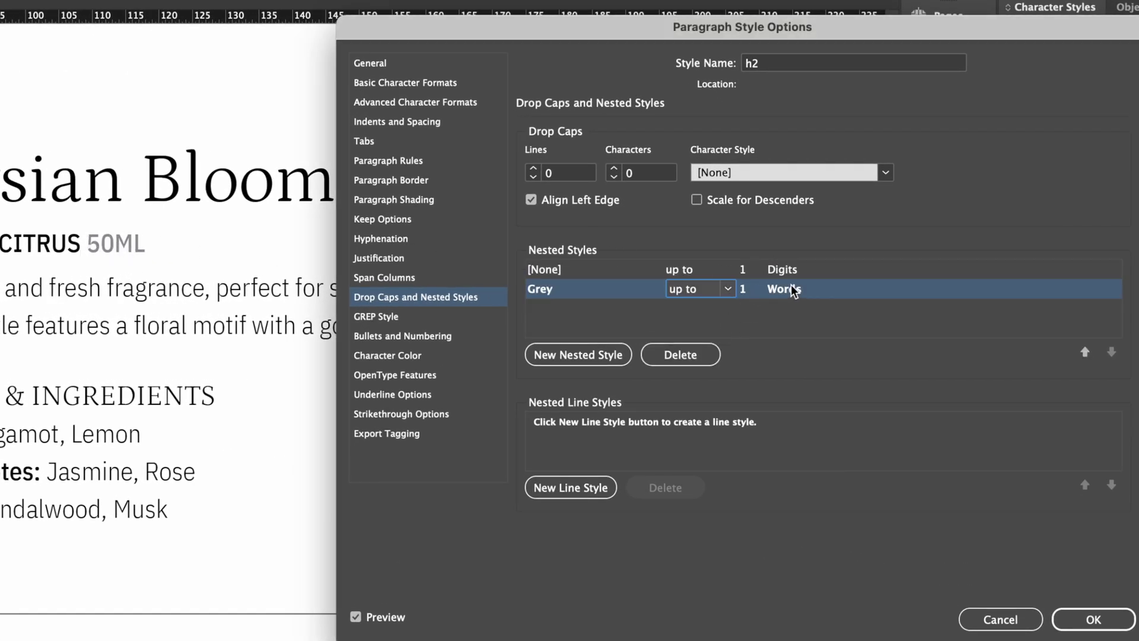
left_click(793, 291)
left_click(851, 290)
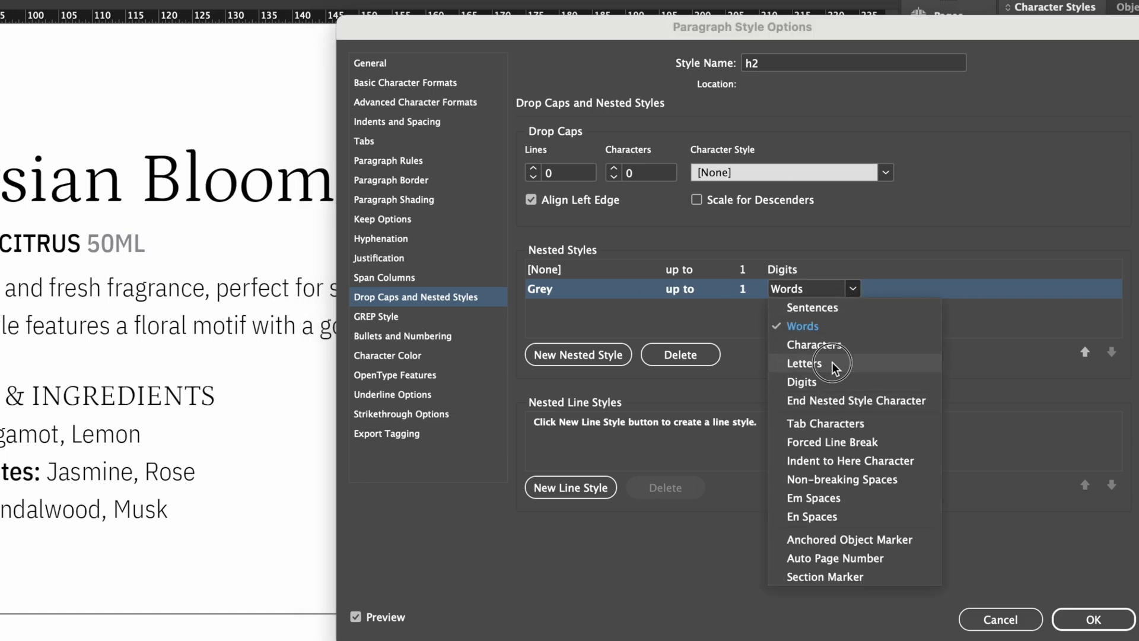
left_click(804, 363)
Change the end unit of the Grey nested style in h2 to Sentences
left_click(824, 292)
left_click(853, 290)
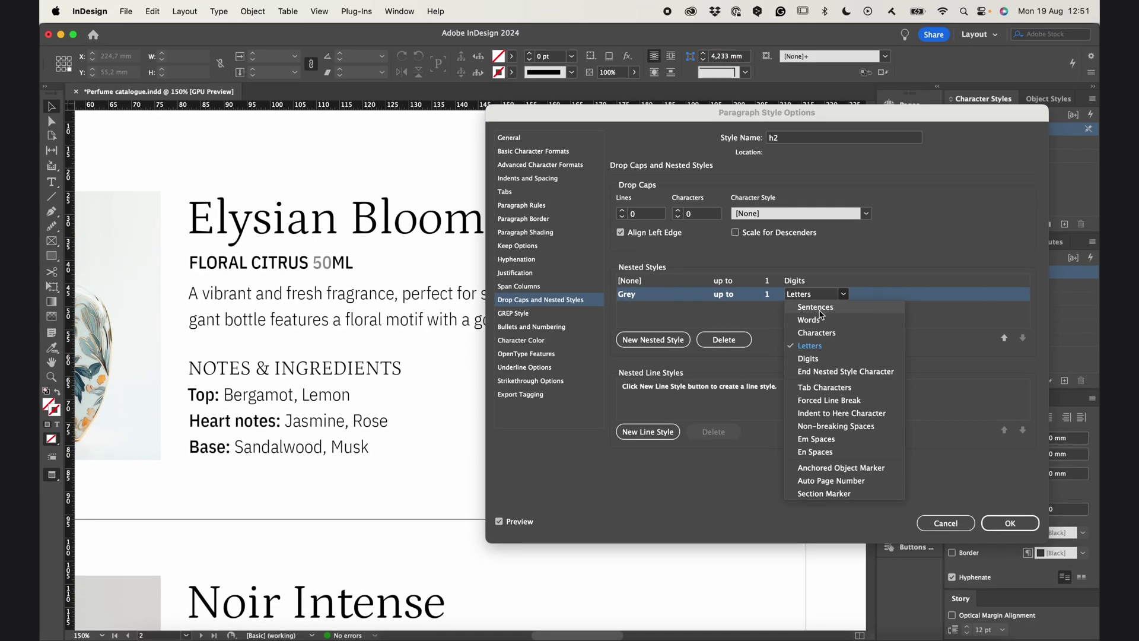
left_click(816, 307)
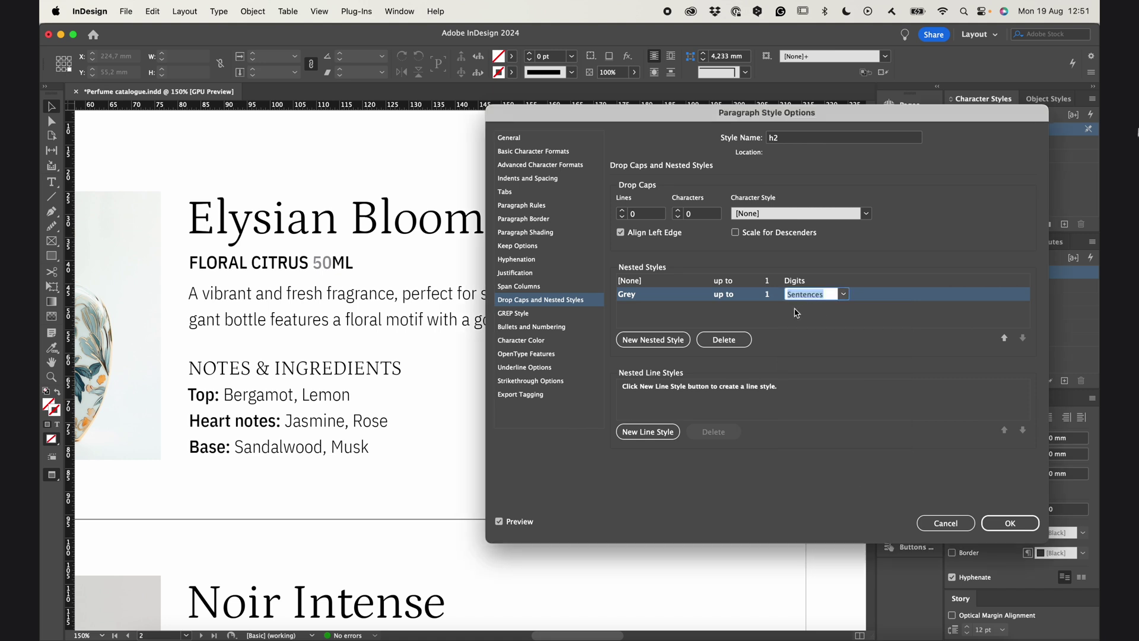
Accept the h2 nested styles and add the word "size" after the 50ml volume in the Elysian Bloom subheading
left_click(1010, 522)
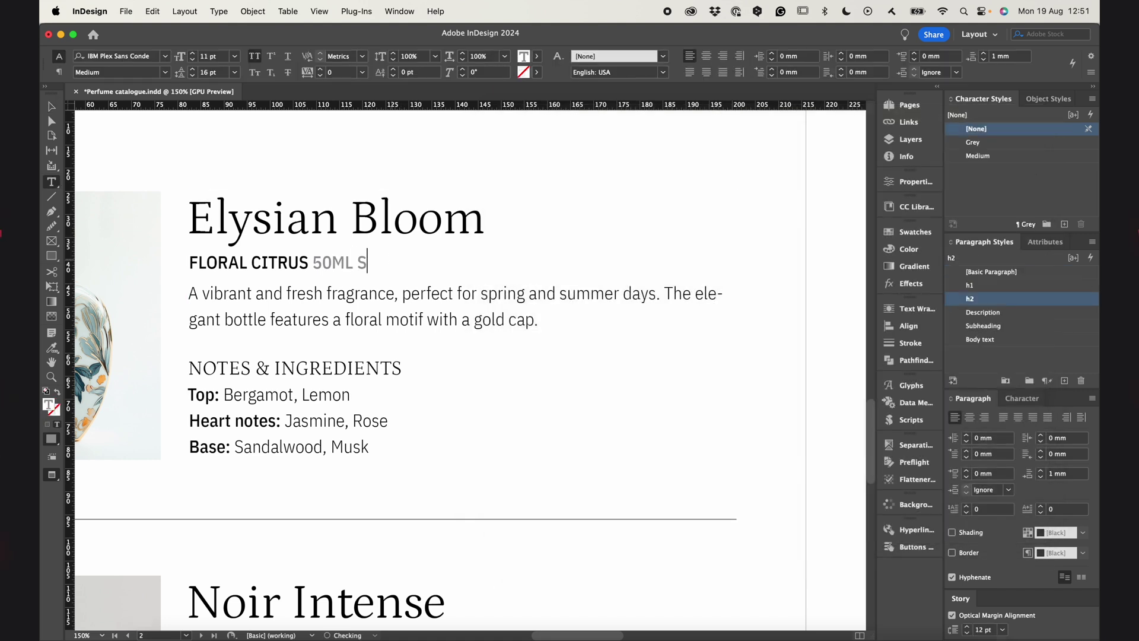
key("Escape")
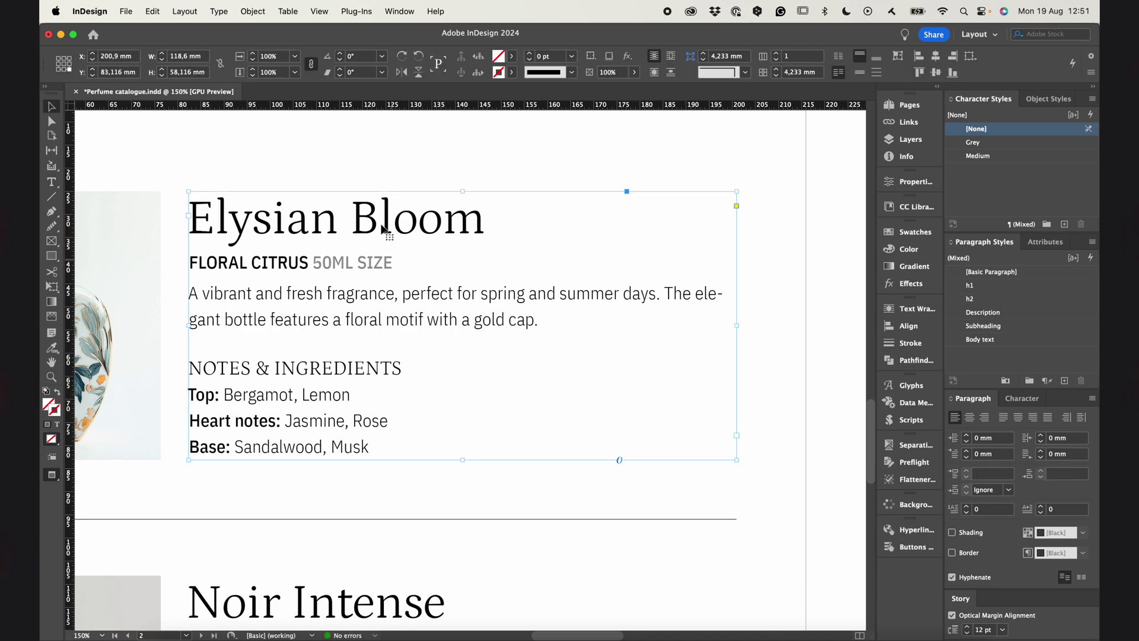
left_click(391, 159)
Edit the Grey character style so its basic character formats use Normal case
scroll(546, 339, "left", 2)
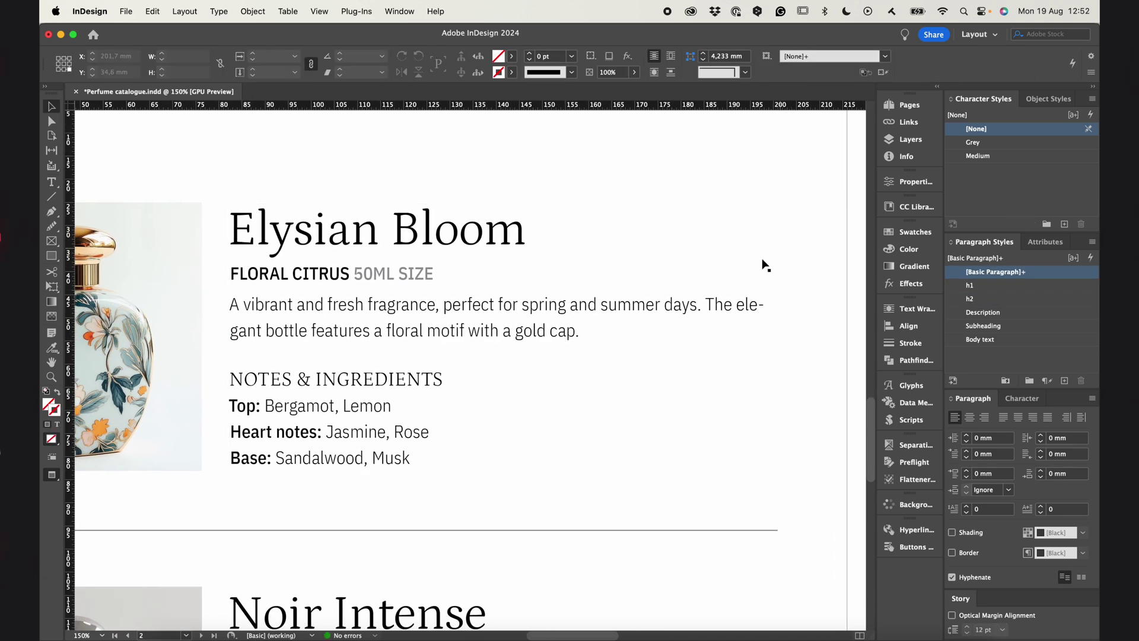
key("super+1")
scroll(717, 470, "down", 10)
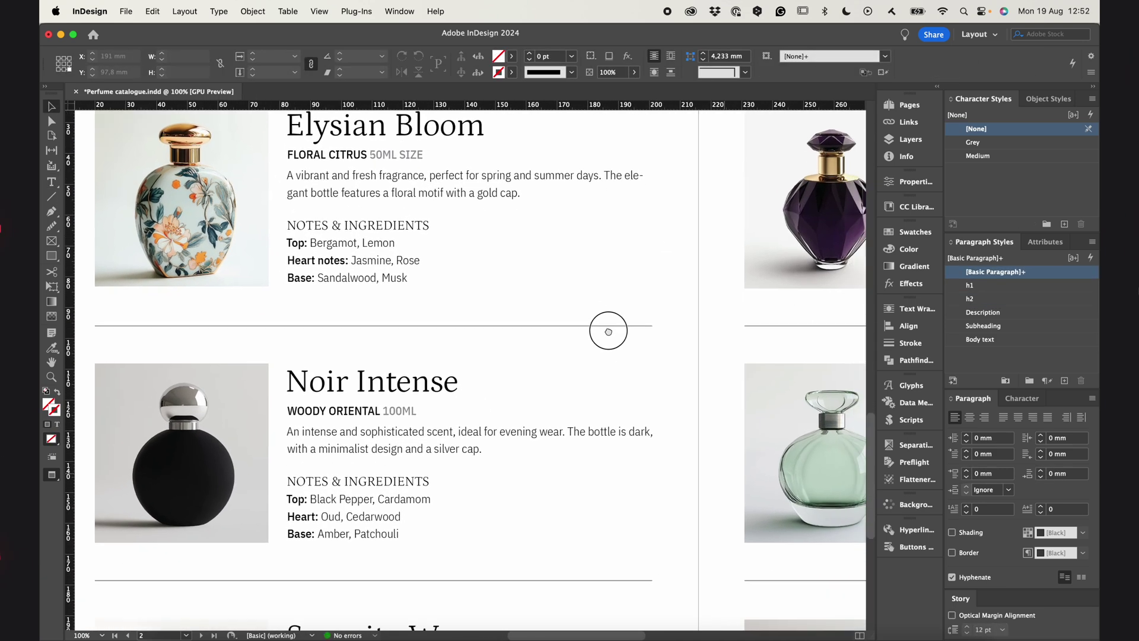
left_click_drag(732, 354, 270, 368)
scroll(418, 276, "up", 10)
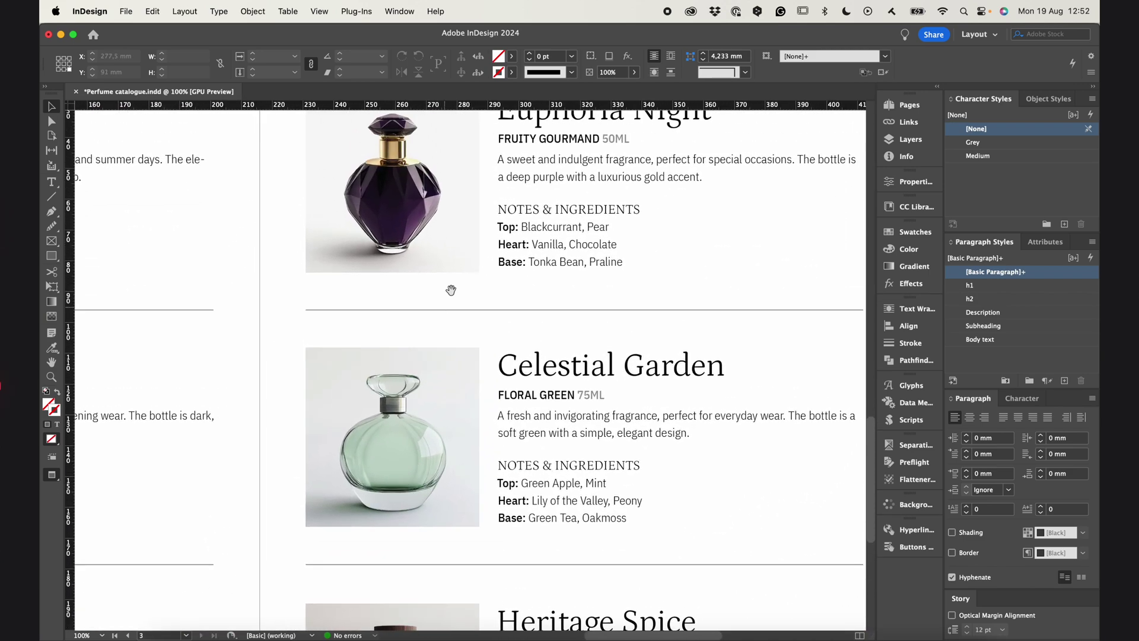
left_click_drag(525, 394, 485, 334)
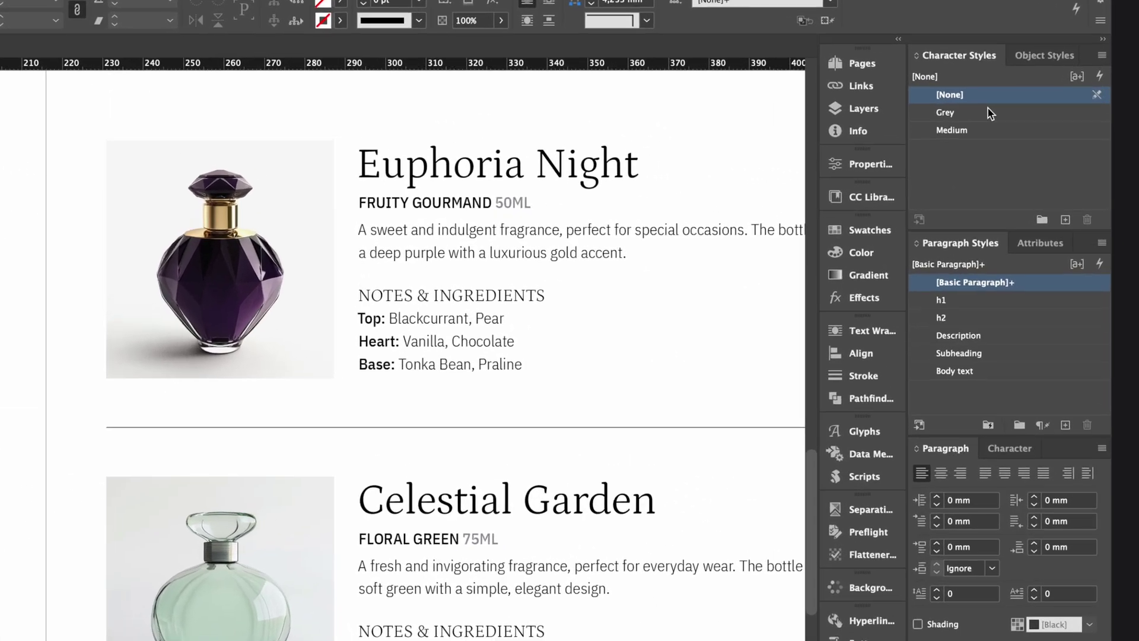
right_click(981, 143)
left_click(935, 154)
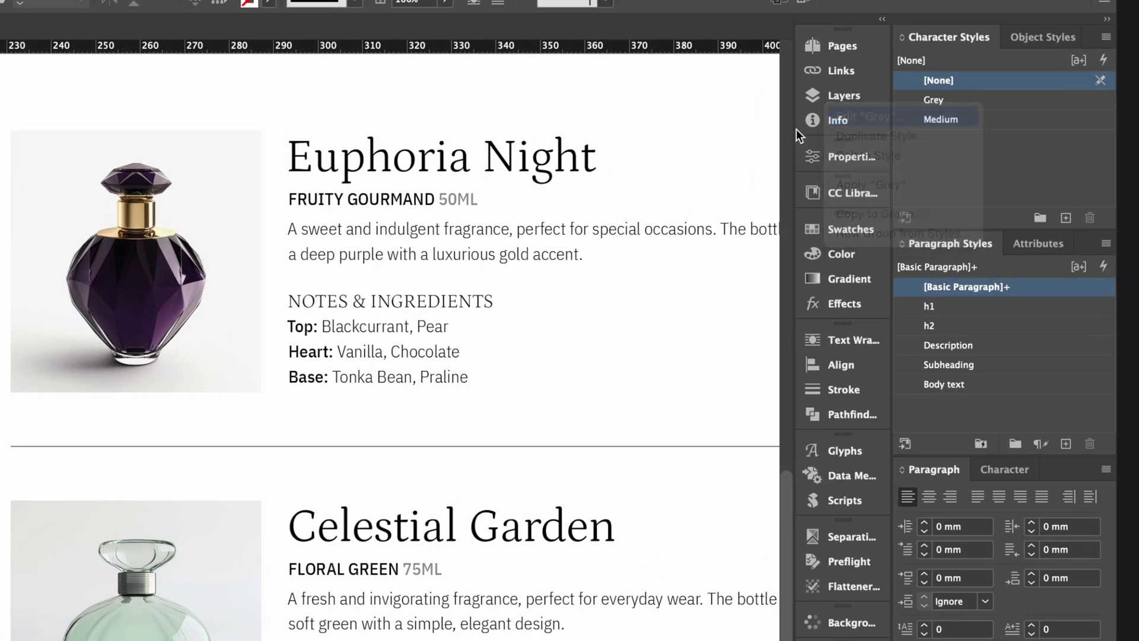
left_click(353, 325)
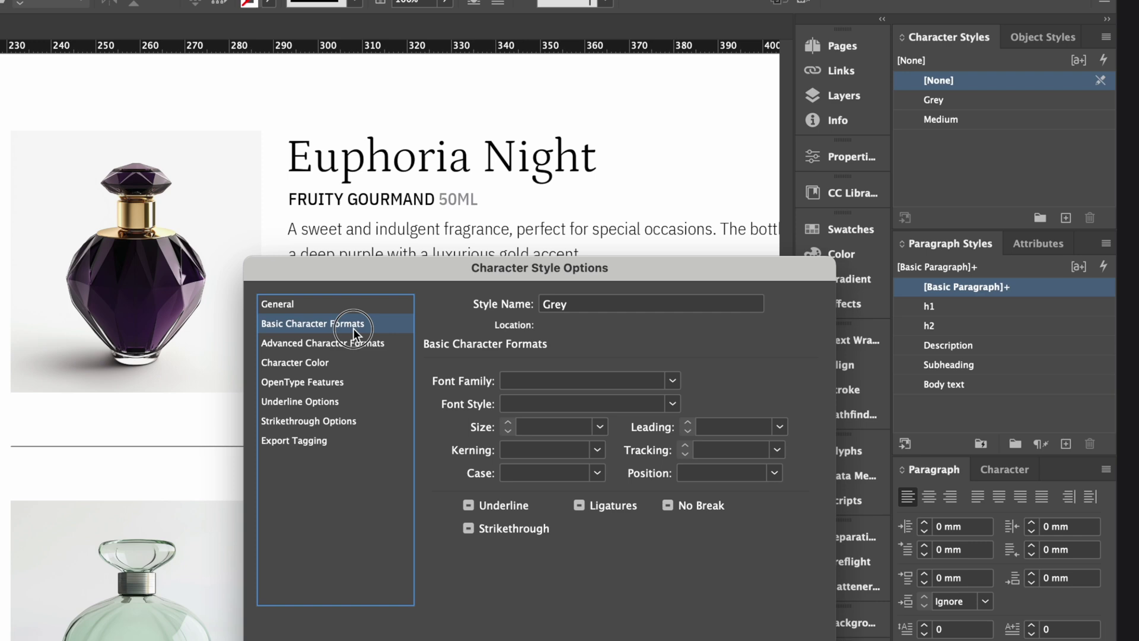
left_click(598, 472)
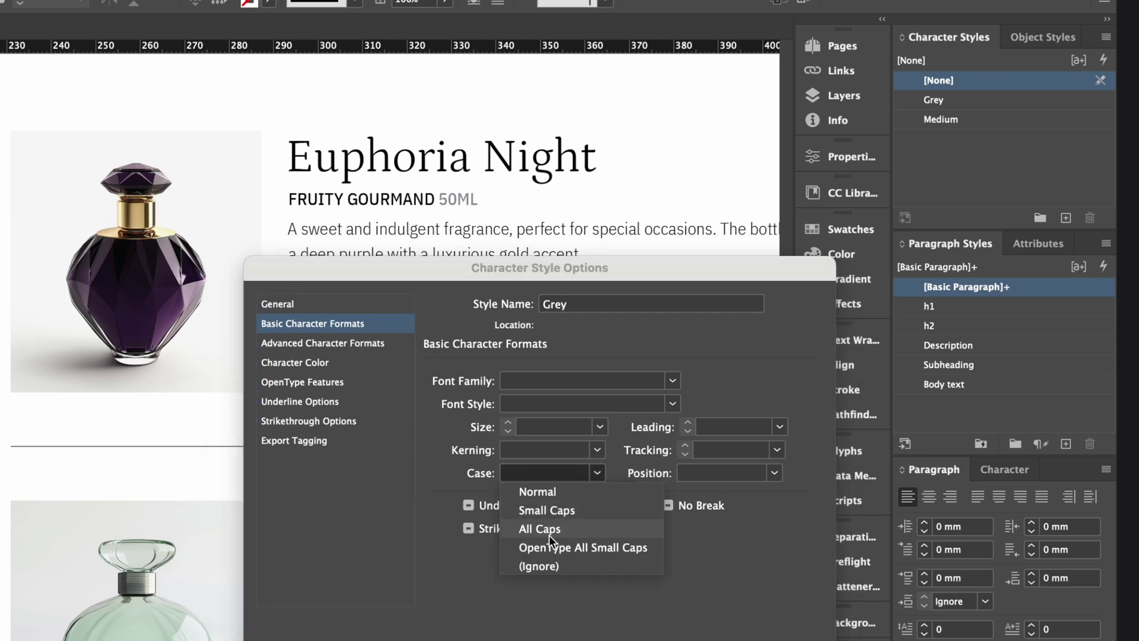
left_click(572, 492)
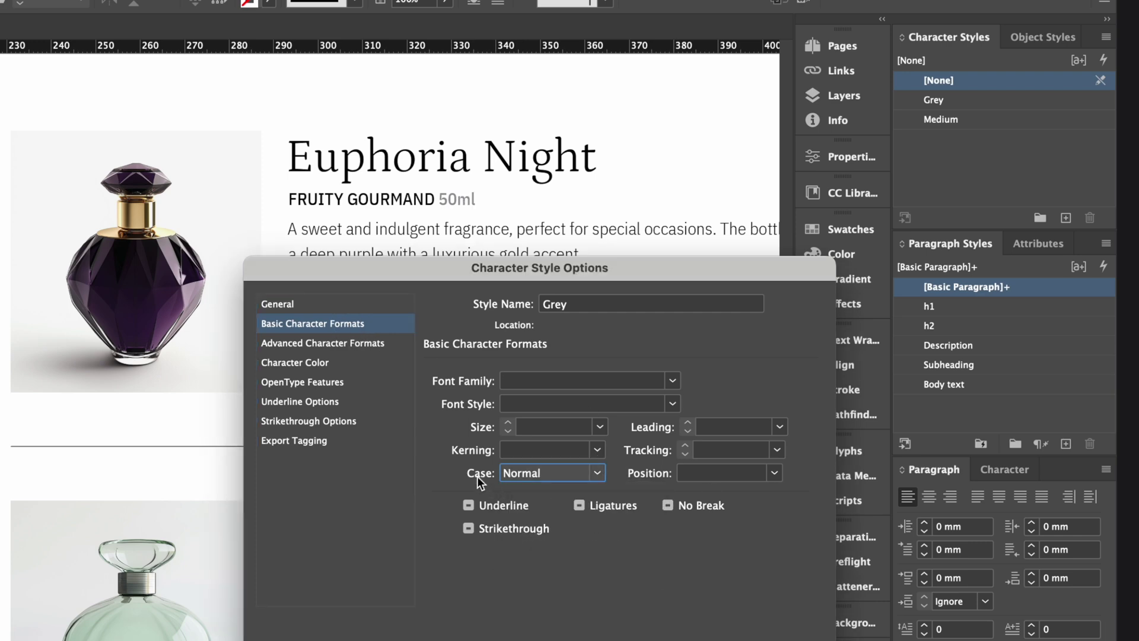
left_click(727, 628)
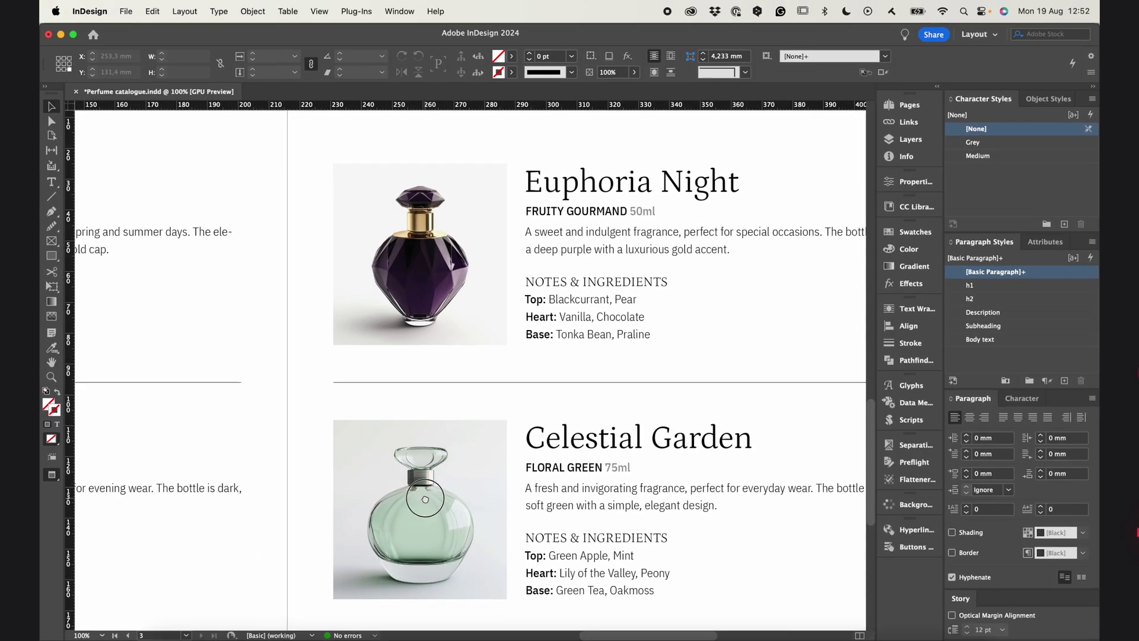
Examine the bottle volume formatting in all perfume entries across the two-page spread
scroll(614, 167, "down", 5)
scroll(612, 371, "left", 3)
scroll(612, 371, "up", 5)
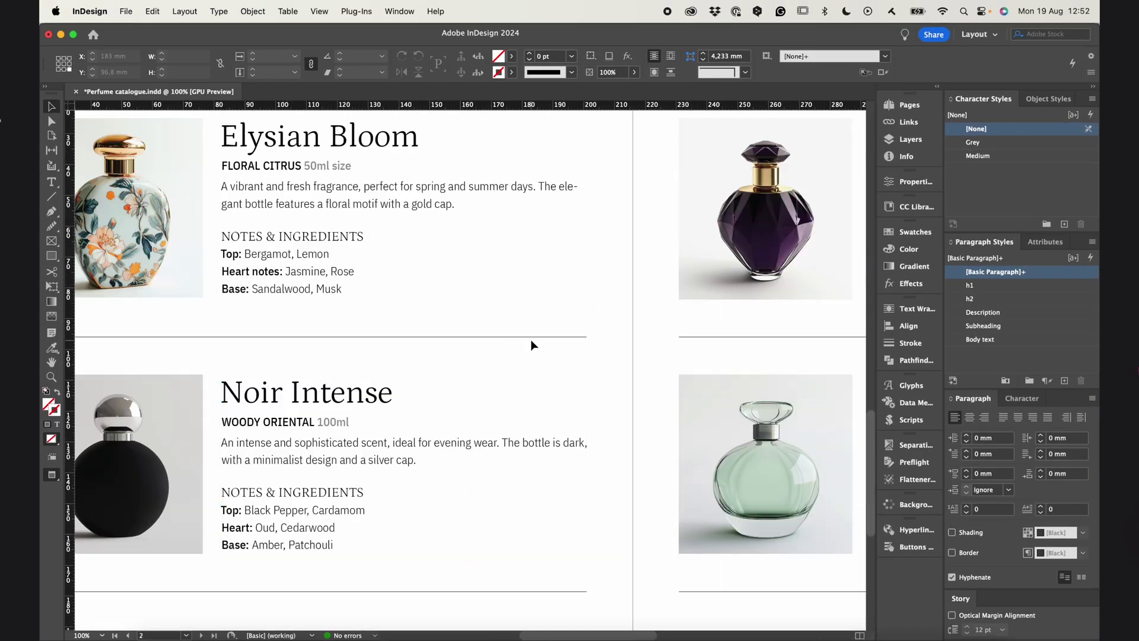
scroll(530, 340, "down", 1, "alt")
scroll(534, 343, "down", 1, "alt")
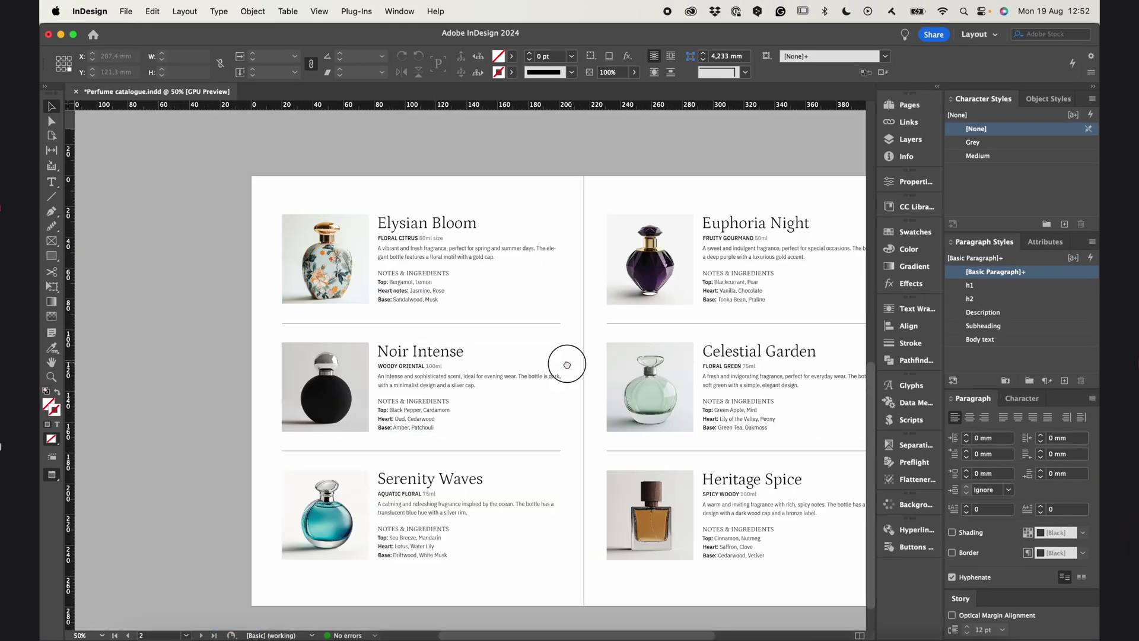
scroll(546, 356, "right", 3)
scroll(546, 355, "down", 2)
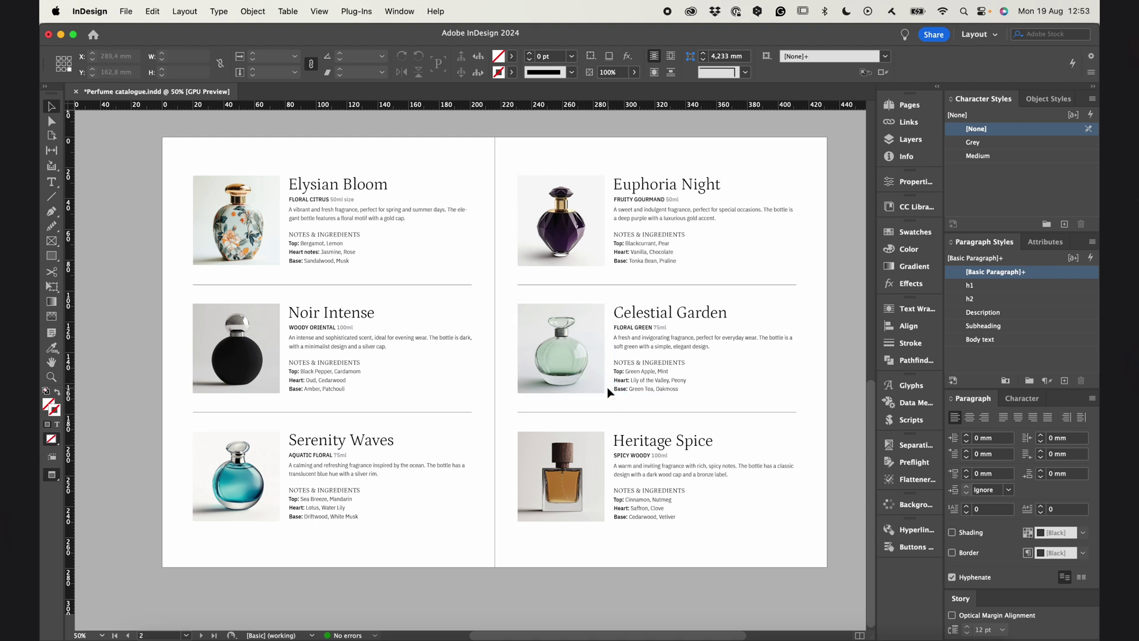
scroll(552, 368, "right", 1)
scroll(551, 368, "down", 1)
scroll(557, 374, "left", 2)
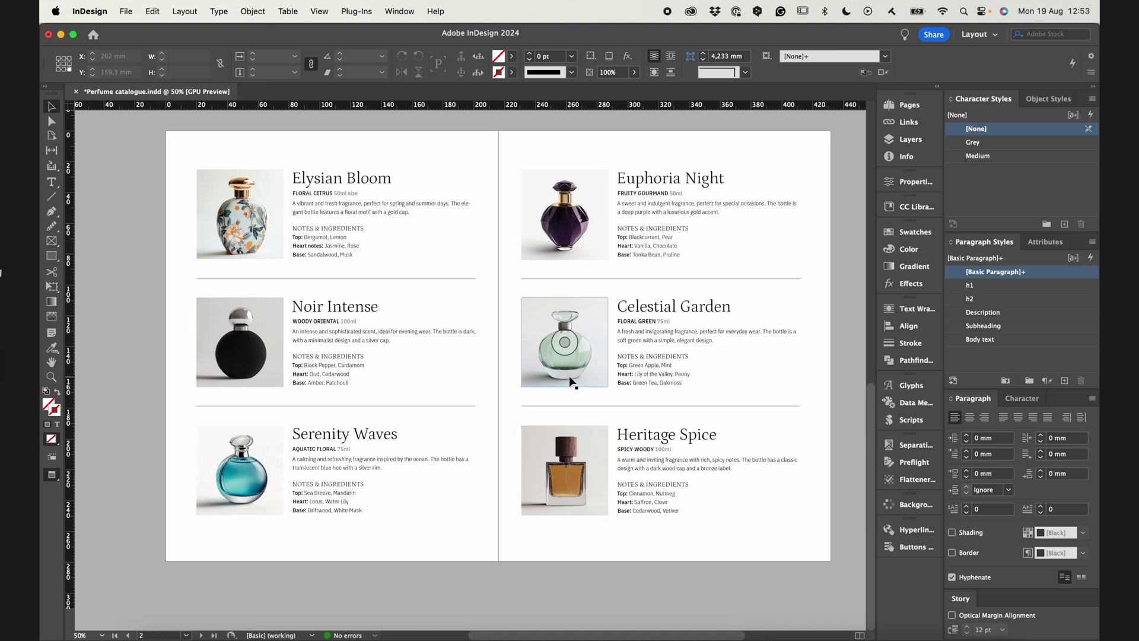
scroll(493, 419, "up", 1)
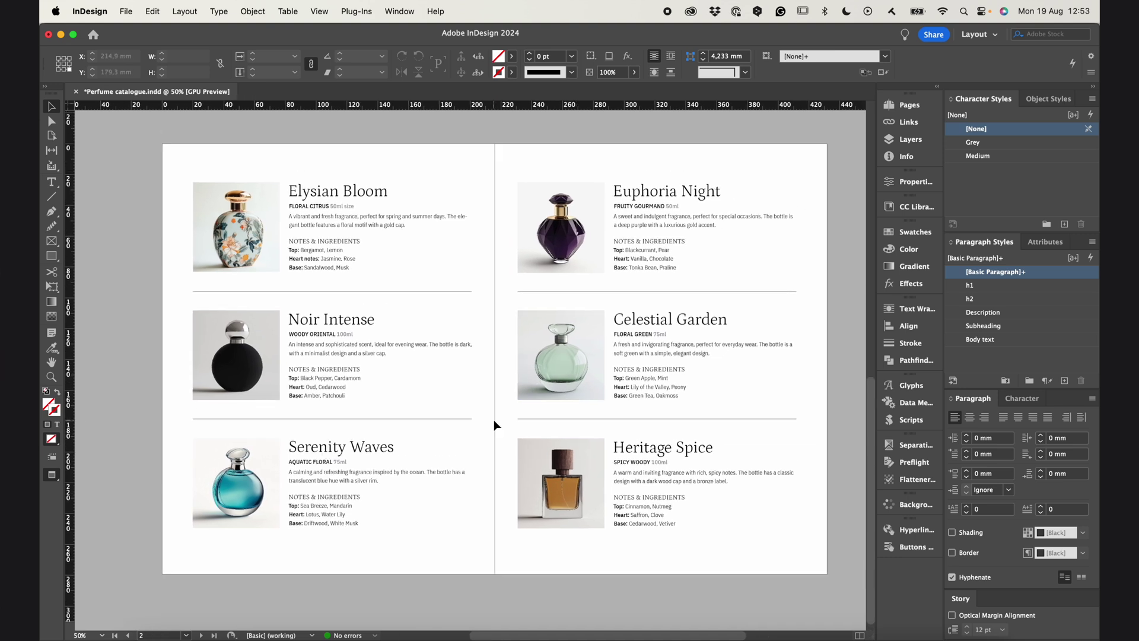
scroll(605, 415, "down", 1)
scroll(605, 415, "right", 1)
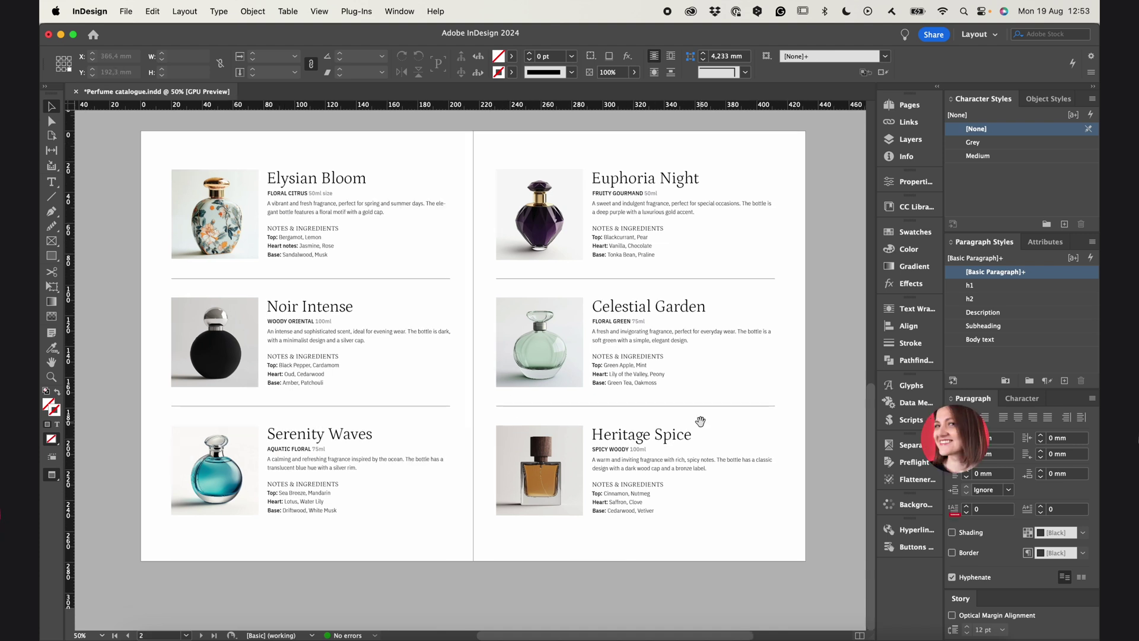